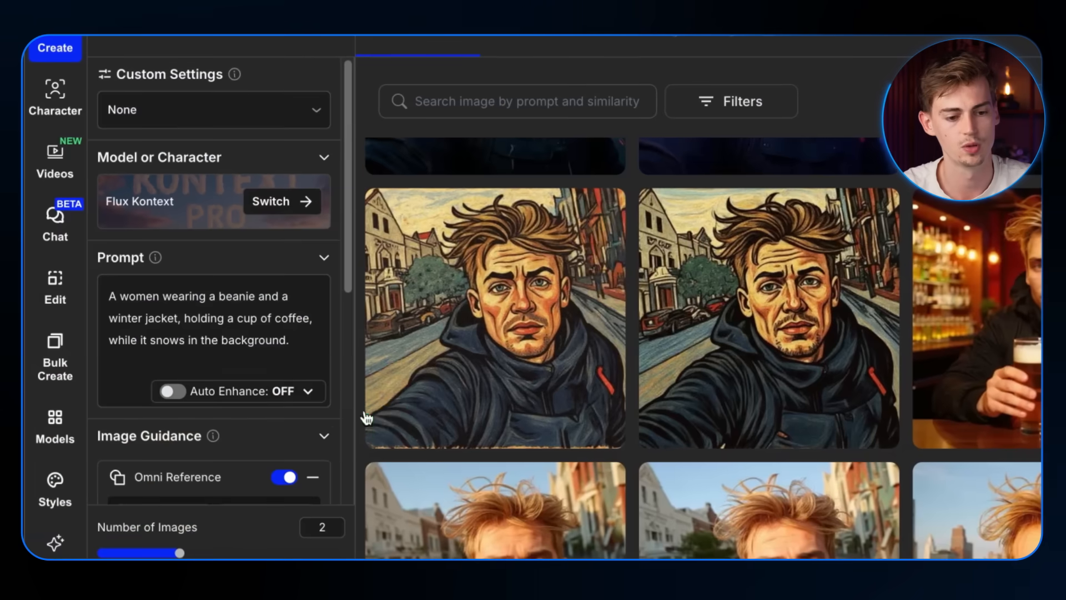
# Replace the prompt with "She now holds a can of coke in her hands. Maintain the exact face, expression, hair, outfit and background".
pyautogui.scroll(-5, 193, 289)
pyautogui.scroll(-3, 193, 289)
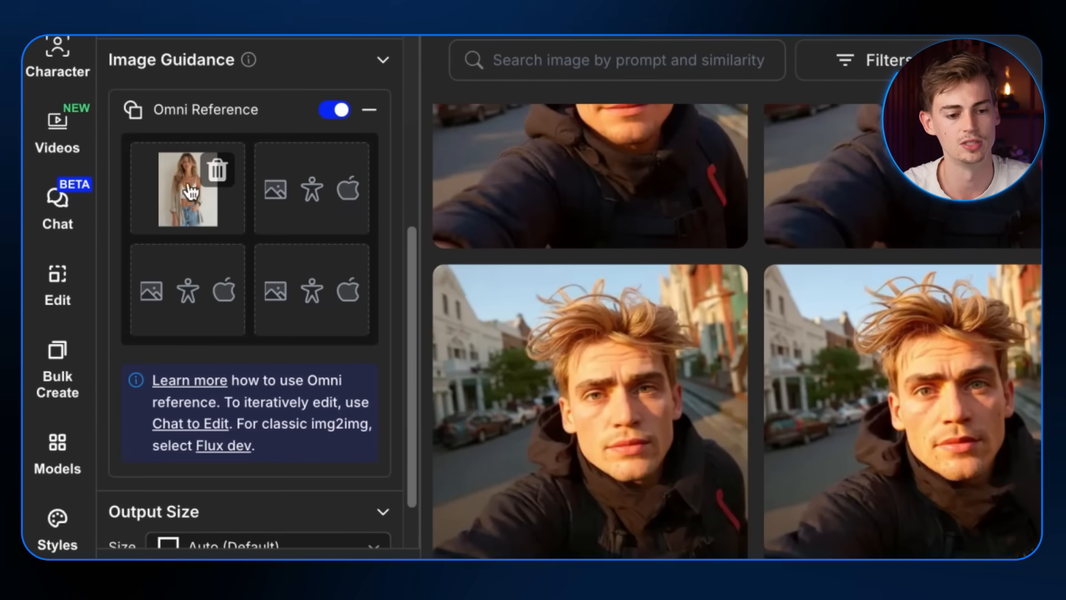
pyautogui.scroll(9, 192, 225)
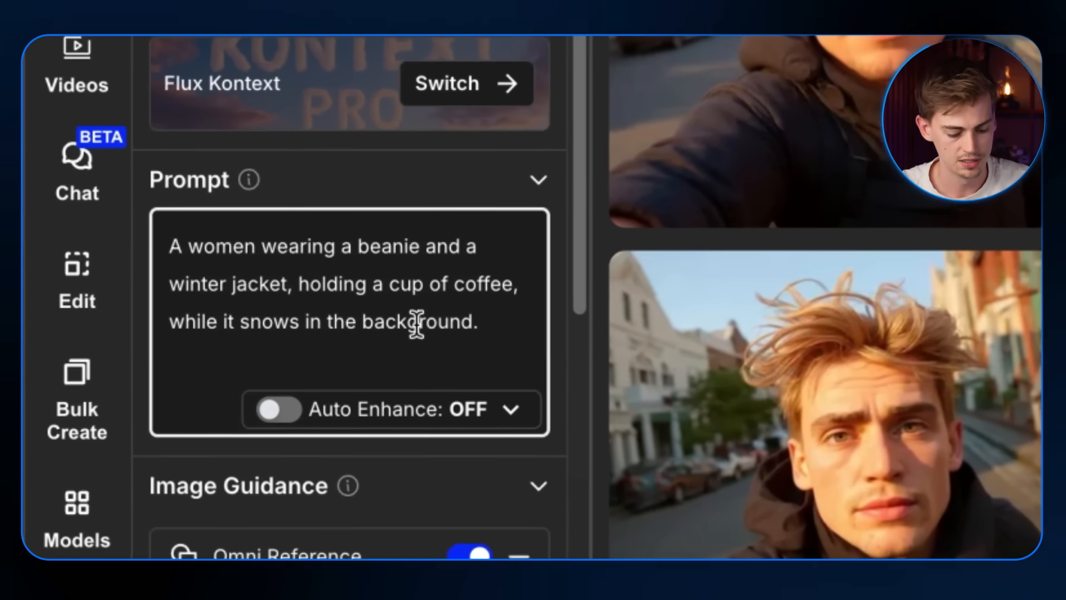
pyautogui.hotkey('ctrl', 'a')
pyautogui.press('BackSpace')
pyautogui.write('She now holds a can of coke in her hands. Maintain the exact face, expression, hair, outfit and background')
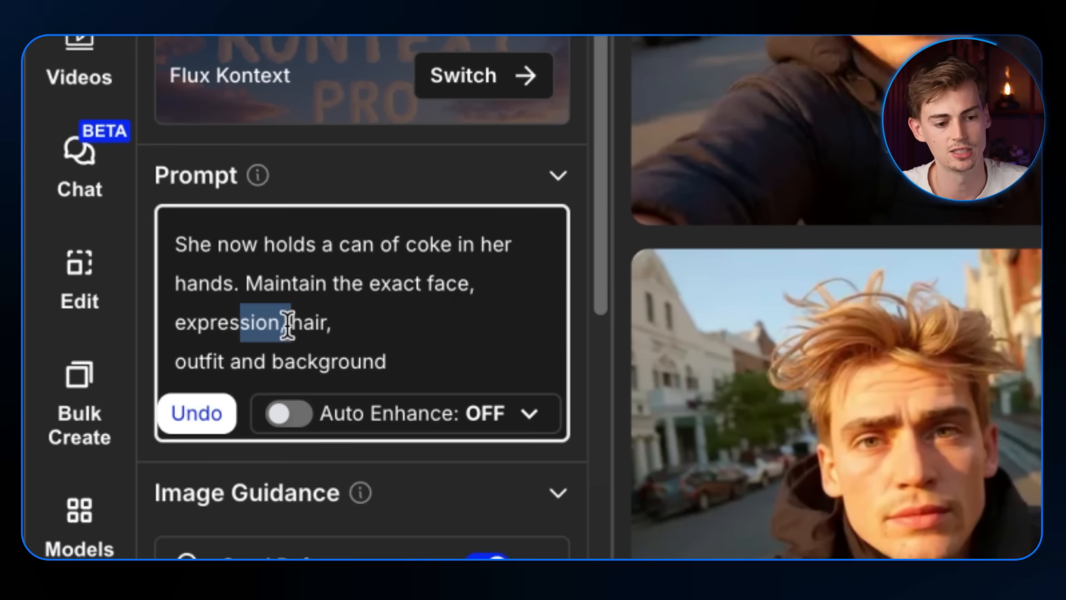
# Set the output size to Portrait (3:4) and generate the coke can images.
pyautogui.scroll(-1, 376, 325)
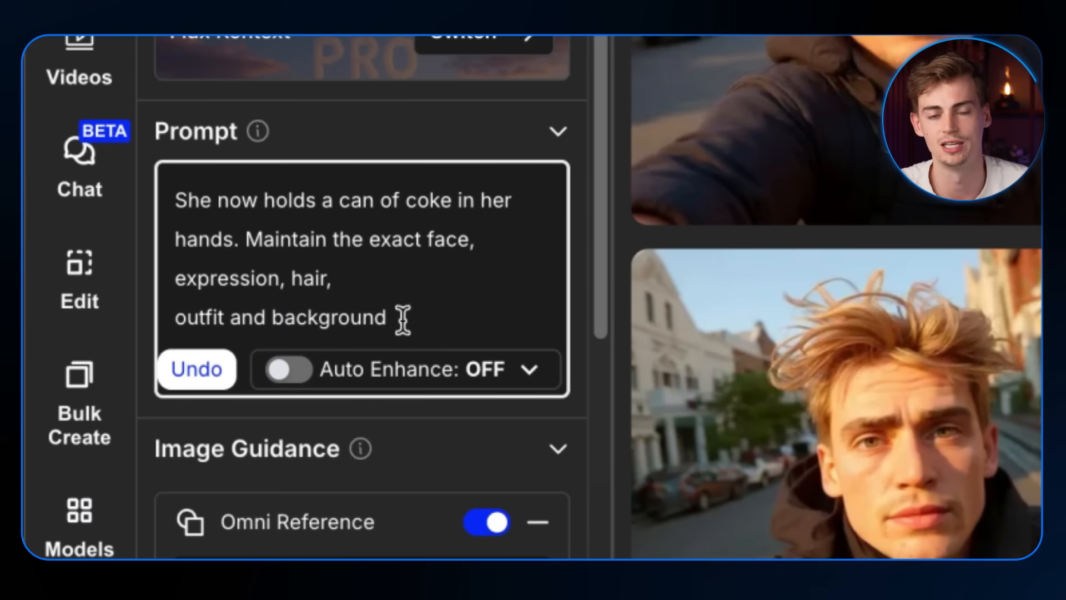
pyautogui.scroll(-2, 309, 266)
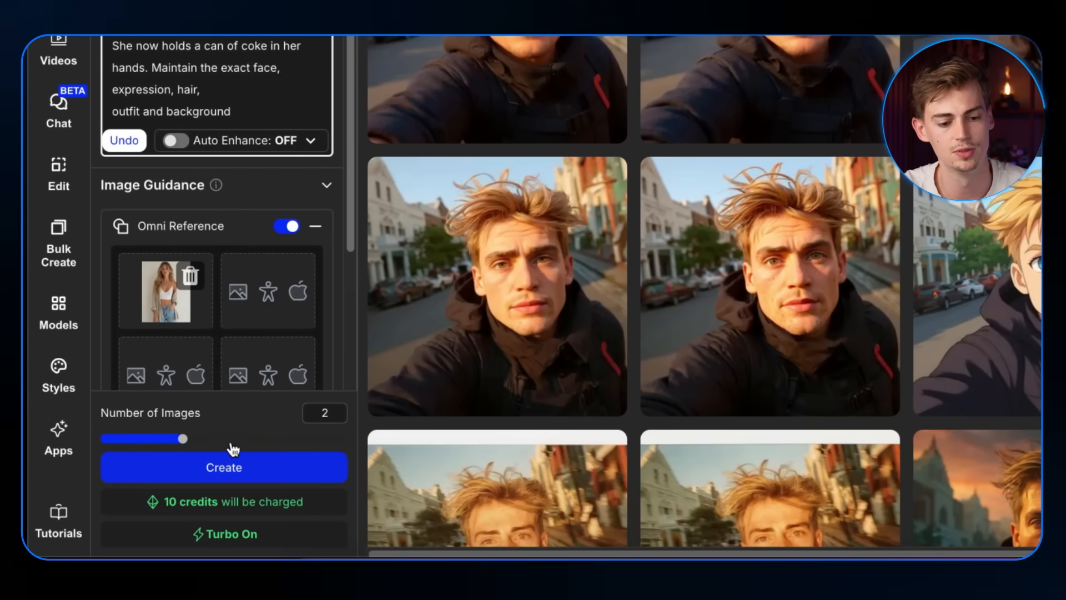
pyautogui.scroll(-5, 217, 289)
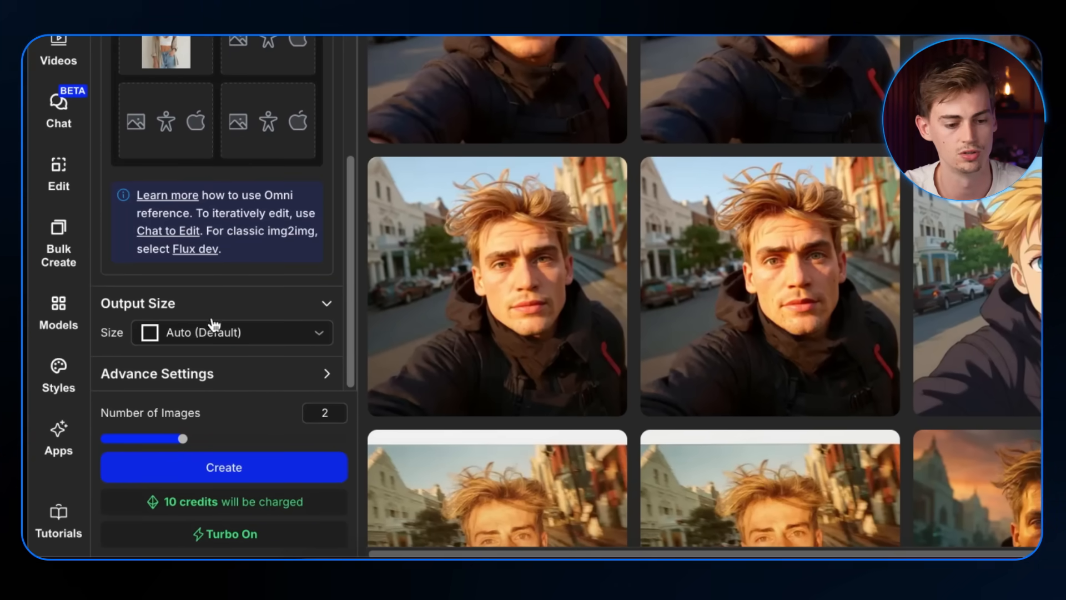
pyautogui.click(215, 331)
pyautogui.click(209, 381)
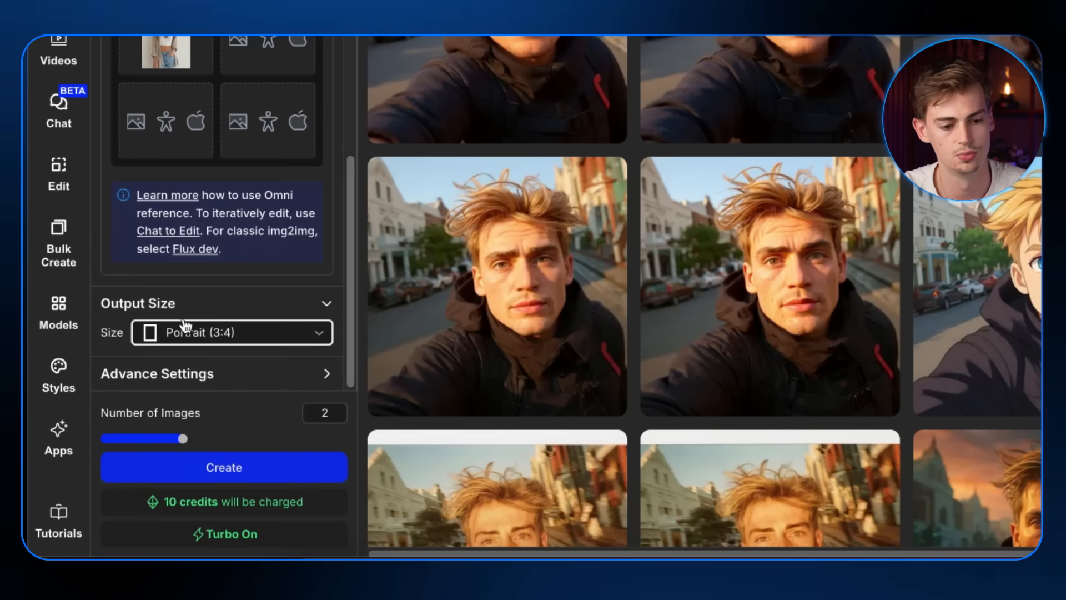
pyautogui.click(225, 468)
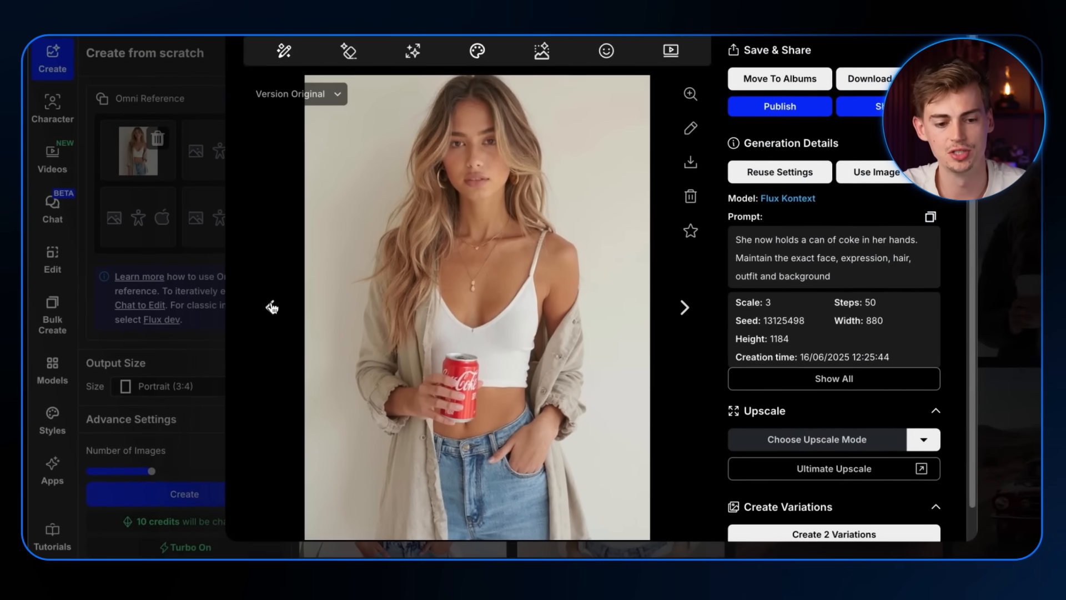
# Compare the two generated images of the woman holding the coke can.
pyautogui.click(282, 292)
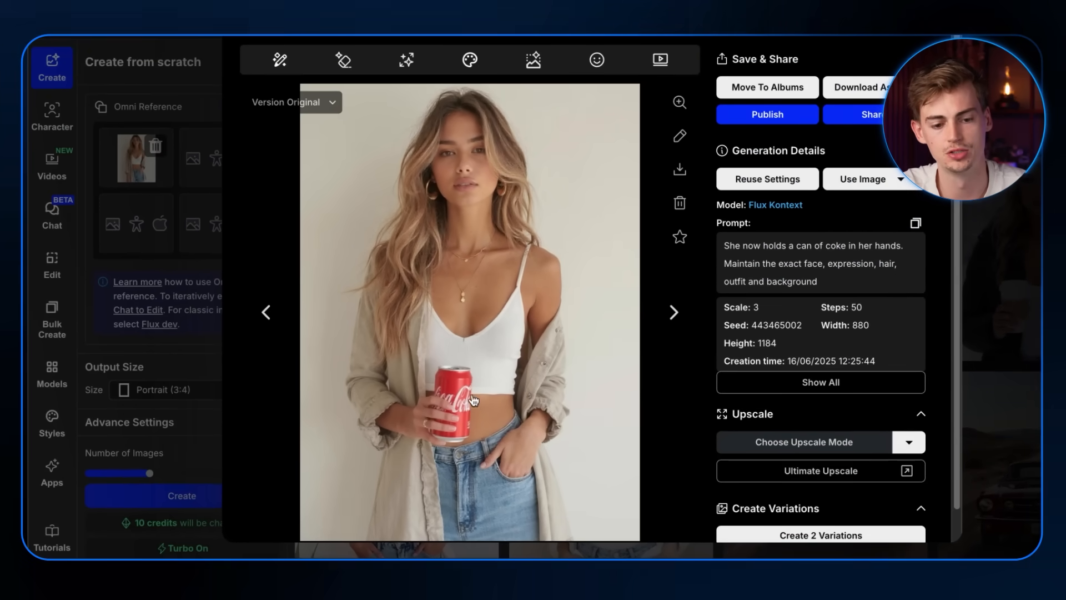
pyautogui.click(672, 311)
pyautogui.click(267, 313)
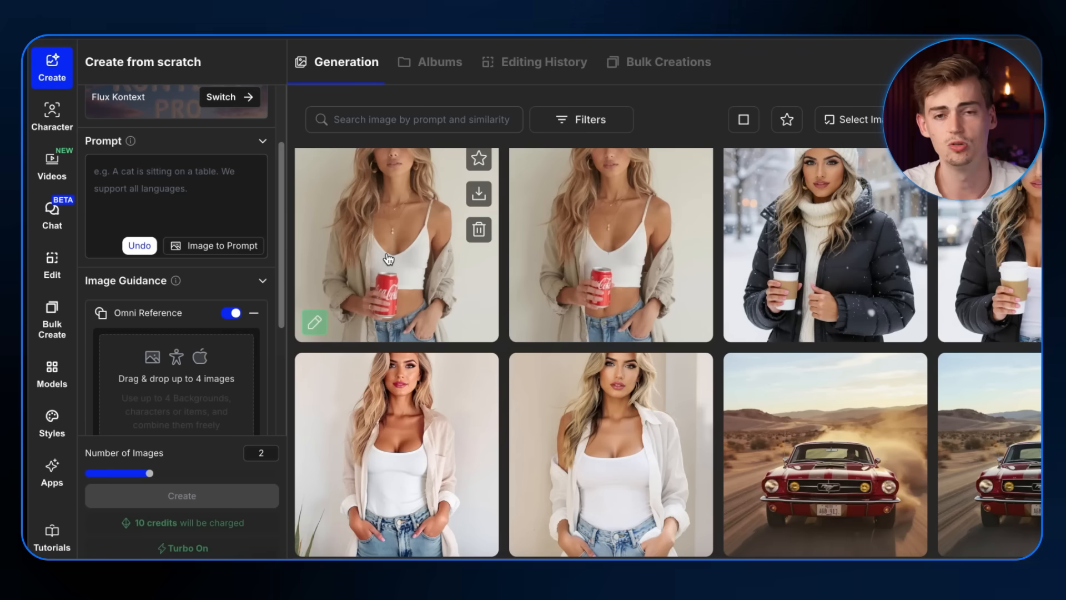
# Add the first image of the woman holding the coke can from the history as an Omni Reference.
pyautogui.click(144, 359)
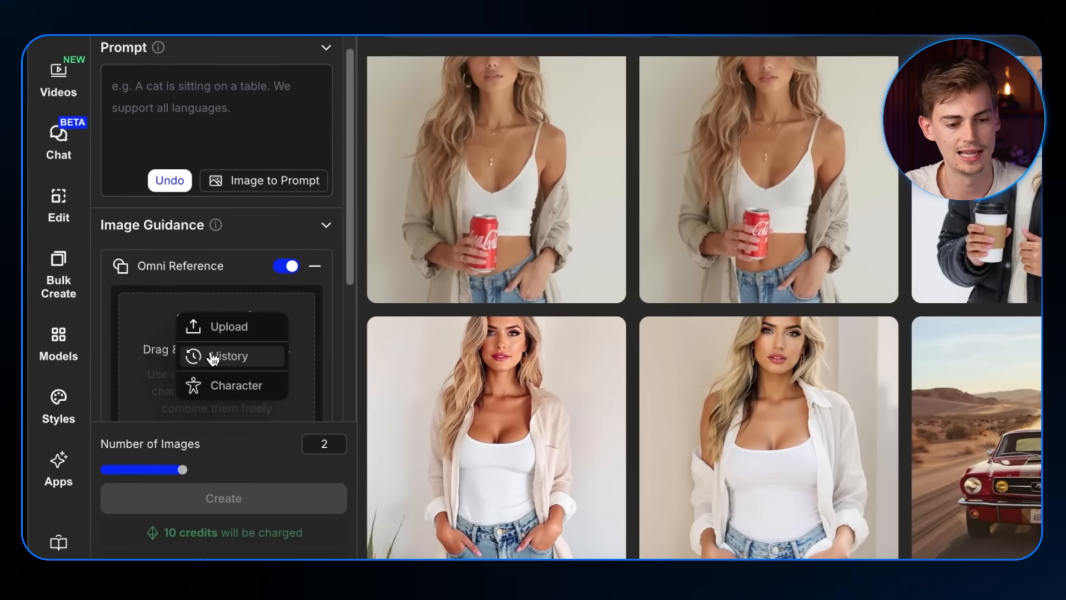
pyautogui.click(165, 377)
pyautogui.click(334, 163)
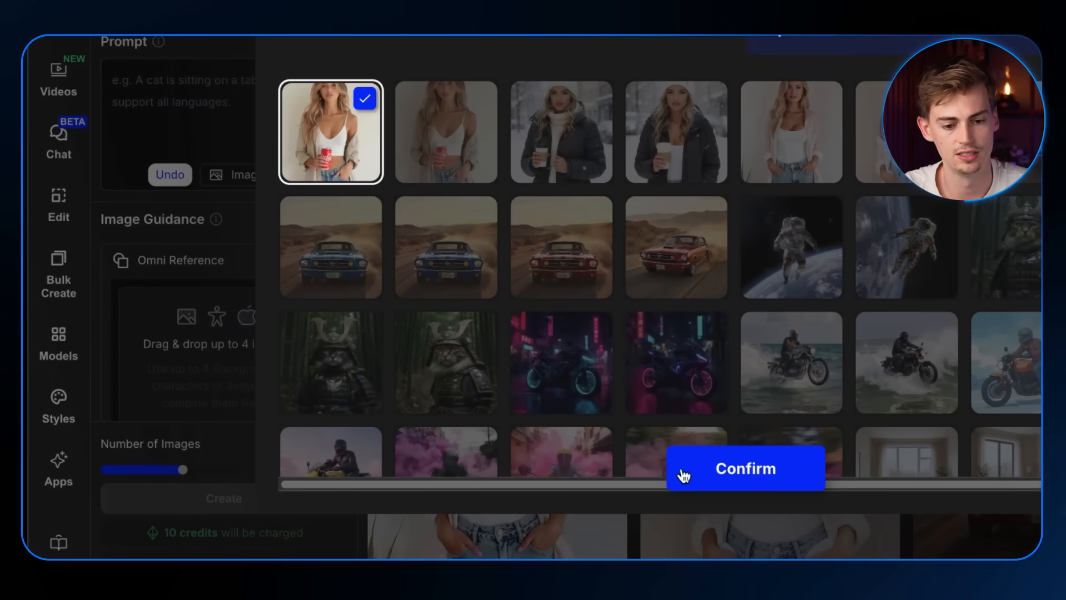
pyautogui.click(757, 470)
# Generate images with the prompt "Change her outfit to a purple dress, maintain the exact face expression, hair and background".
pyautogui.scroll(1, 162, 225)
pyautogui.click(166, 115)
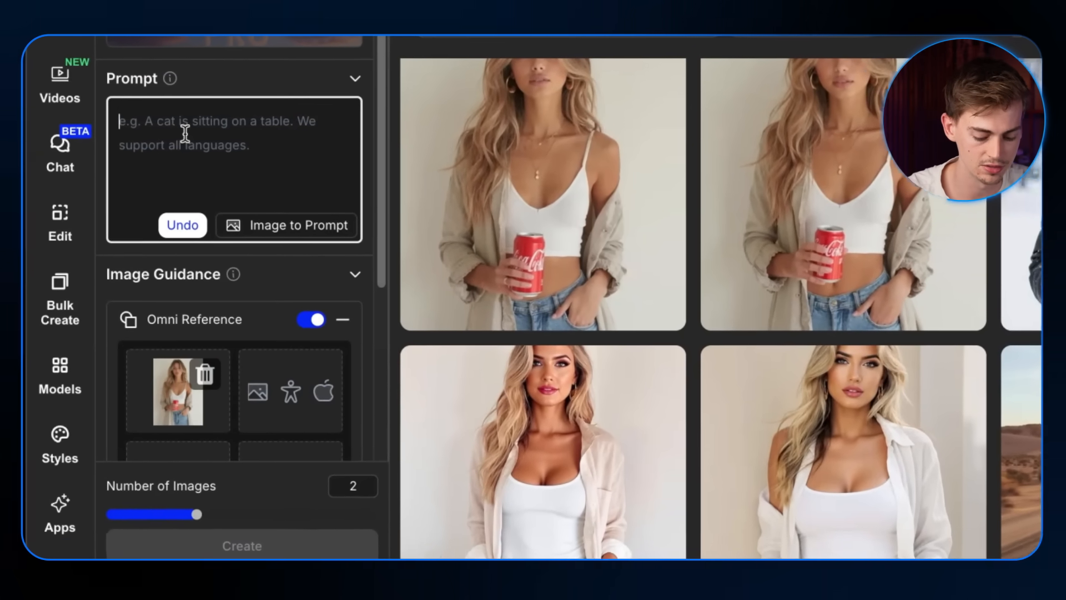
pyautogui.write('Change her outfit to a purple dress, maintain the exact face expression, hair and background')
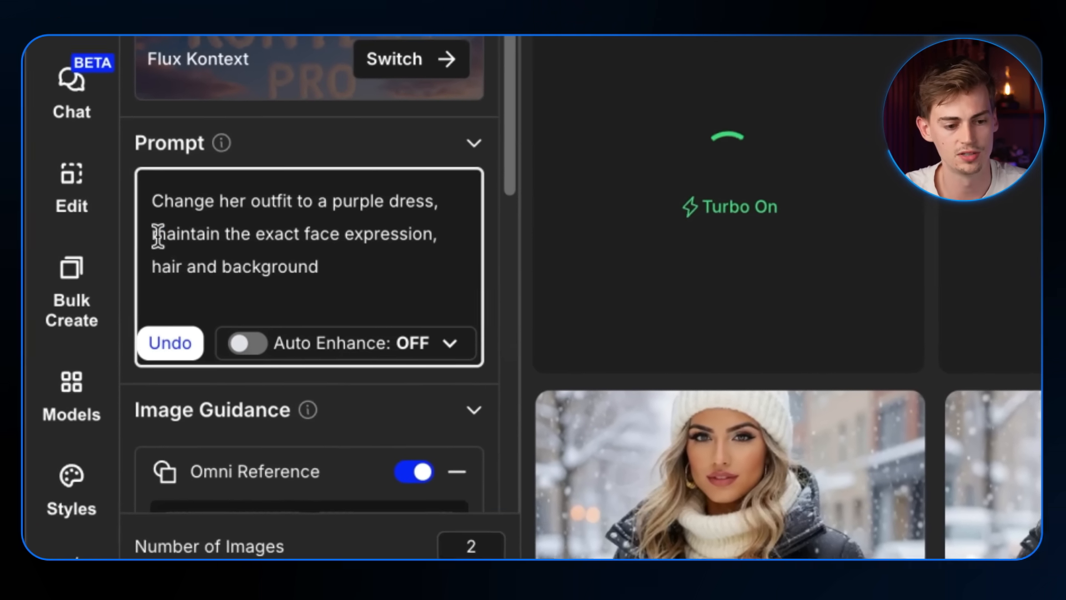
pyautogui.moveTo(123, 179); pyautogui.dragTo(220, 186)
pyautogui.moveTo(304, 271); pyautogui.dragTo(366, 319)
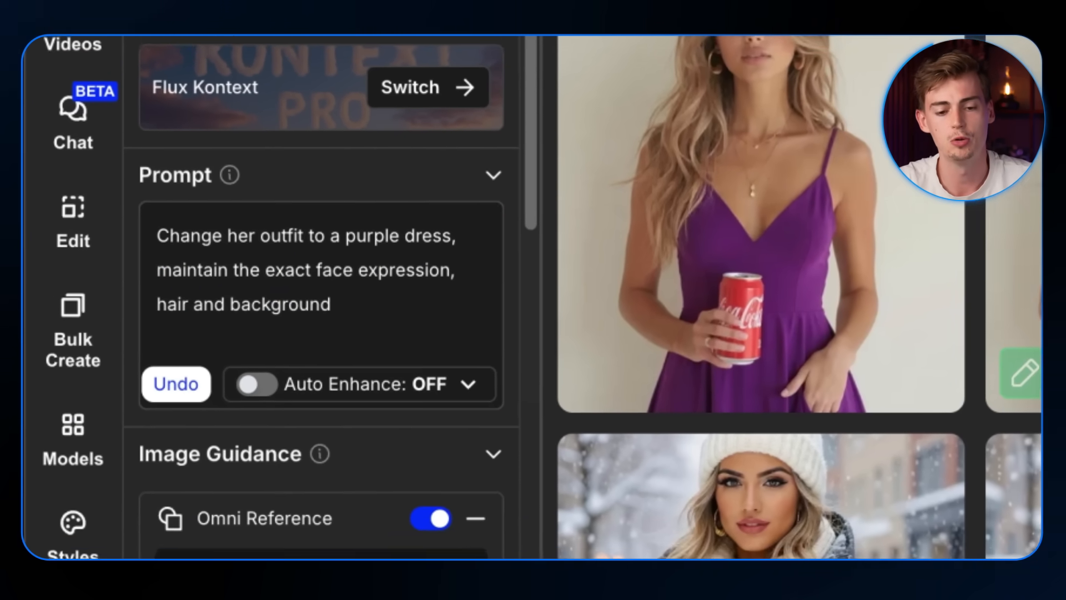
# Reuse a purple dress image as the reference and generate with the prompt "Make her hold the can with two hands".
pyautogui.click(767, 361)
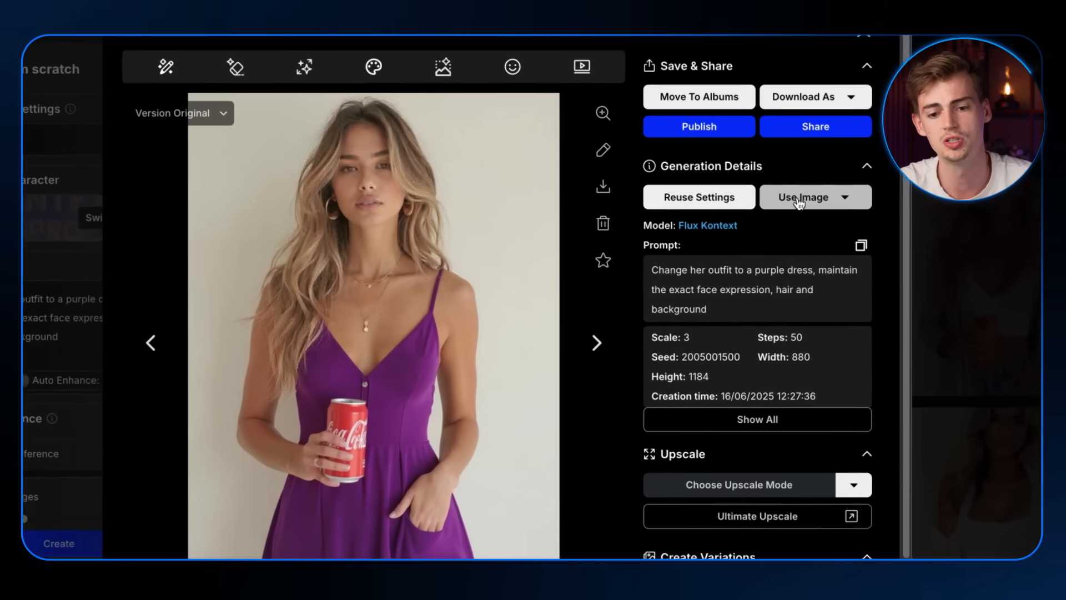
pyautogui.click(799, 200)
pyautogui.click(929, 235)
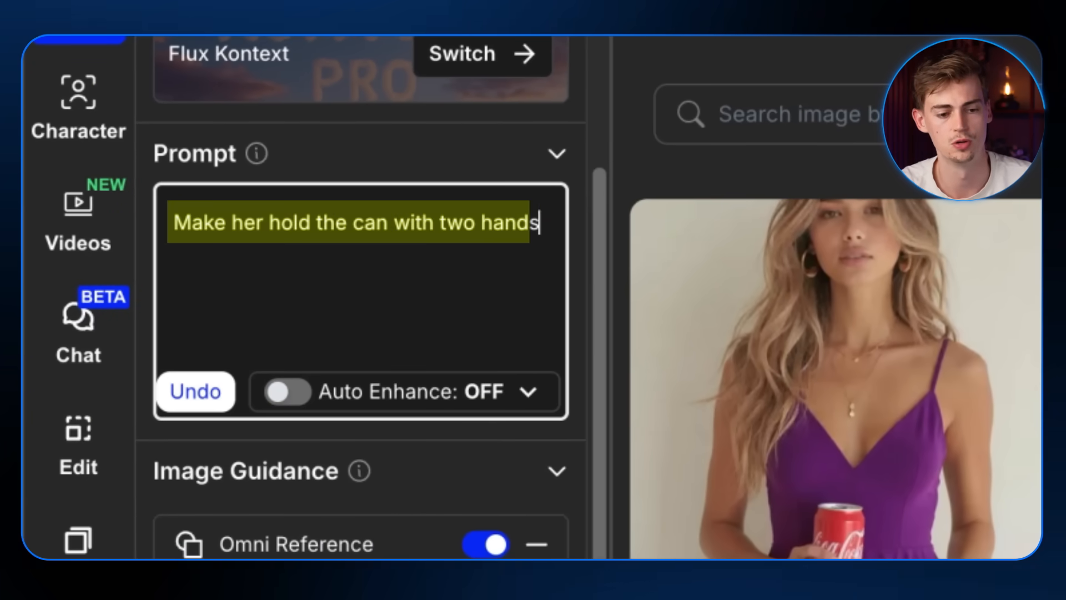
pyautogui.hotkey('ctrl', 'Return')
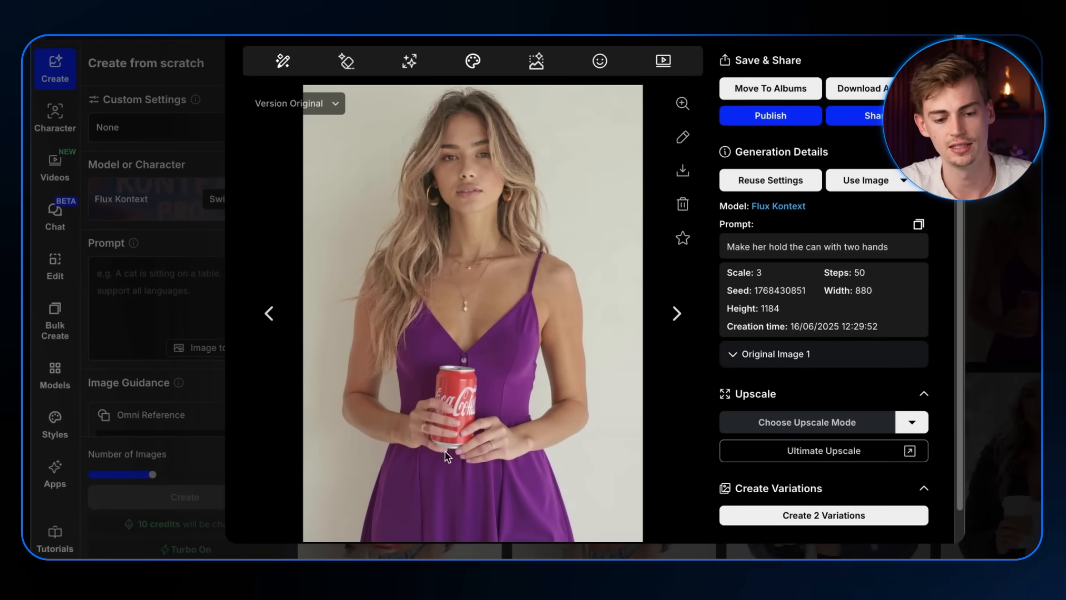
pyautogui.press('Escape')
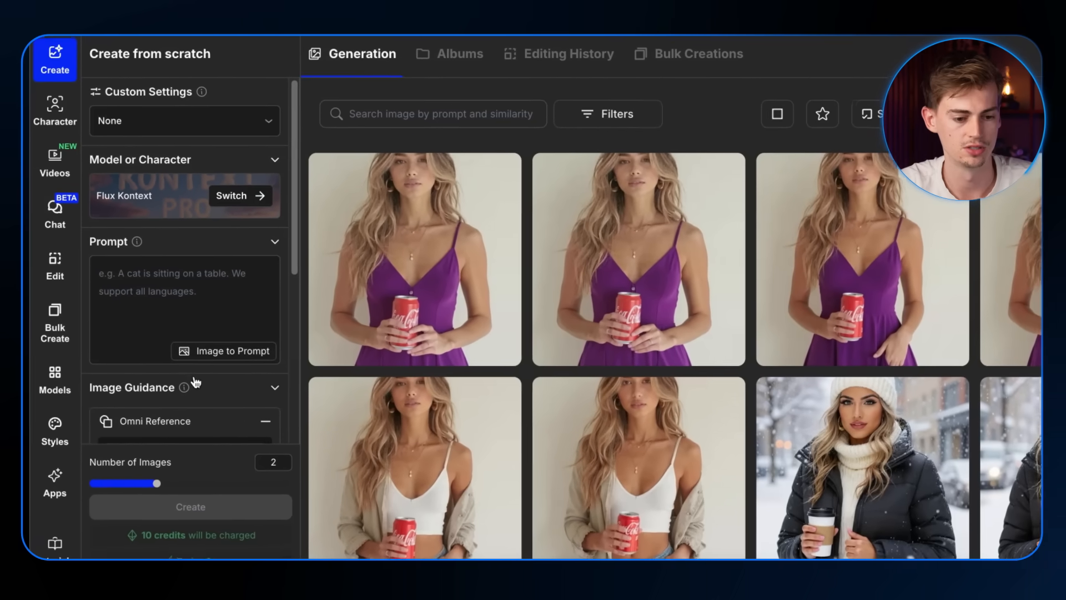
# Add the first image of the woman holding the can with both hands from the history as an Omni Reference.
pyautogui.click(150, 415)
pyautogui.click(179, 450)
pyautogui.click(468, 189)
pyautogui.click(714, 542)
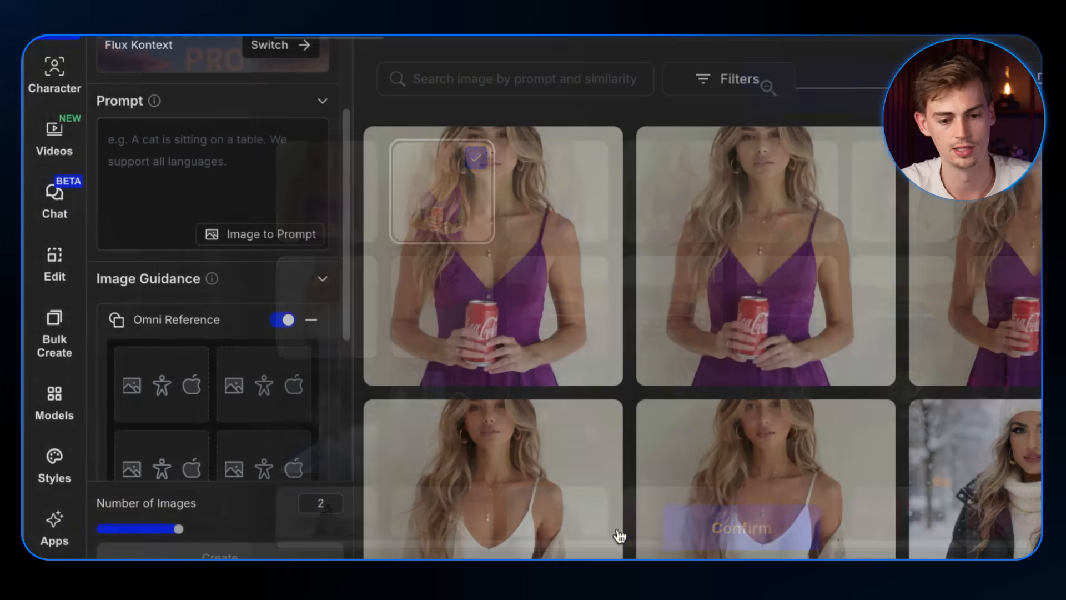
# Generate with the prompt "Change the background to standing on the beach during sunset. Maintain the exact face expression, hair, outfit and pose", and open the first result.
pyautogui.click(172, 205)
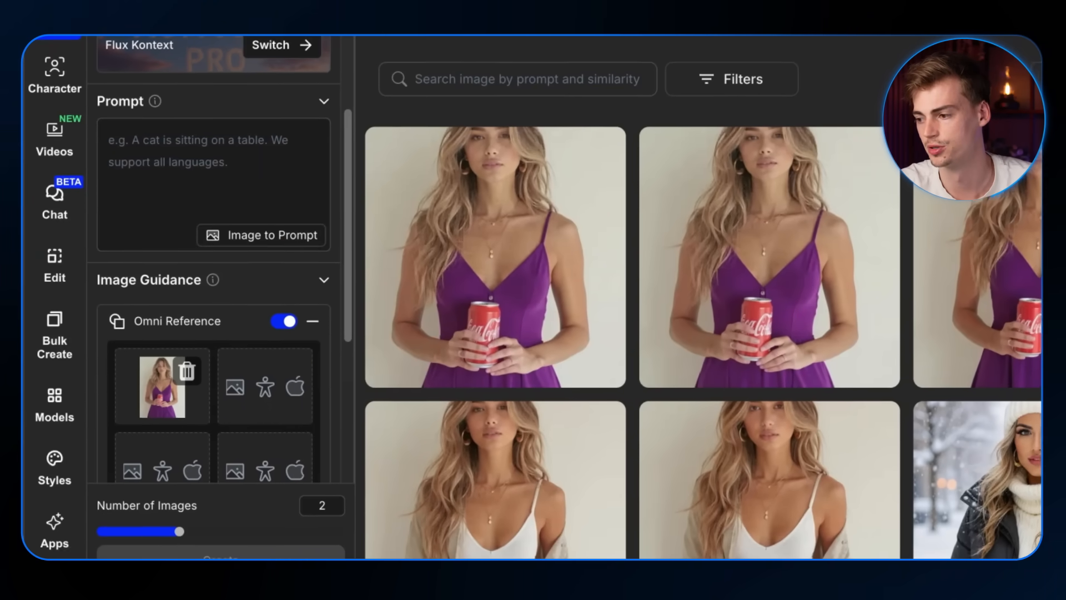
pyautogui.click(239, 148)
pyautogui.write('Change the background to standing on the beach during sunset. Maintain the exact face expression, hair, outfit and pose')
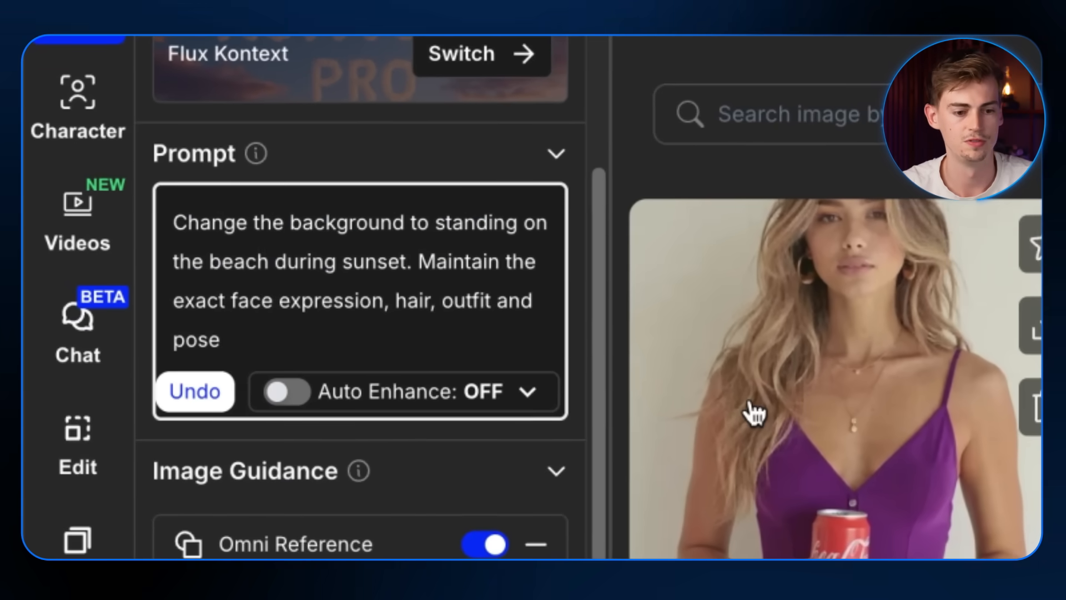
pyautogui.moveTo(169, 219); pyautogui.dragTo(327, 212)
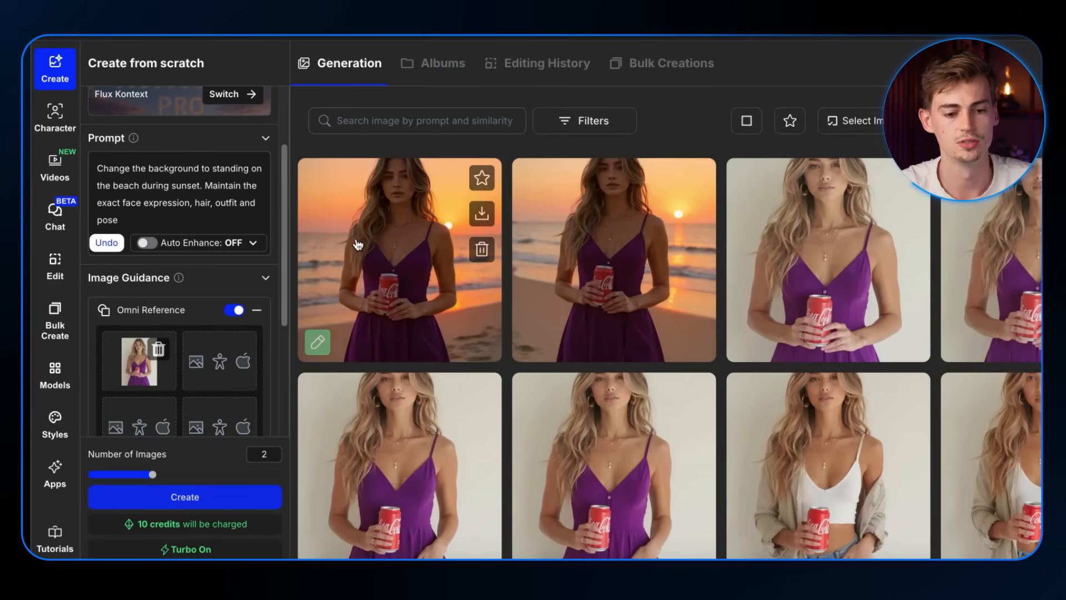
pyautogui.click(358, 245)
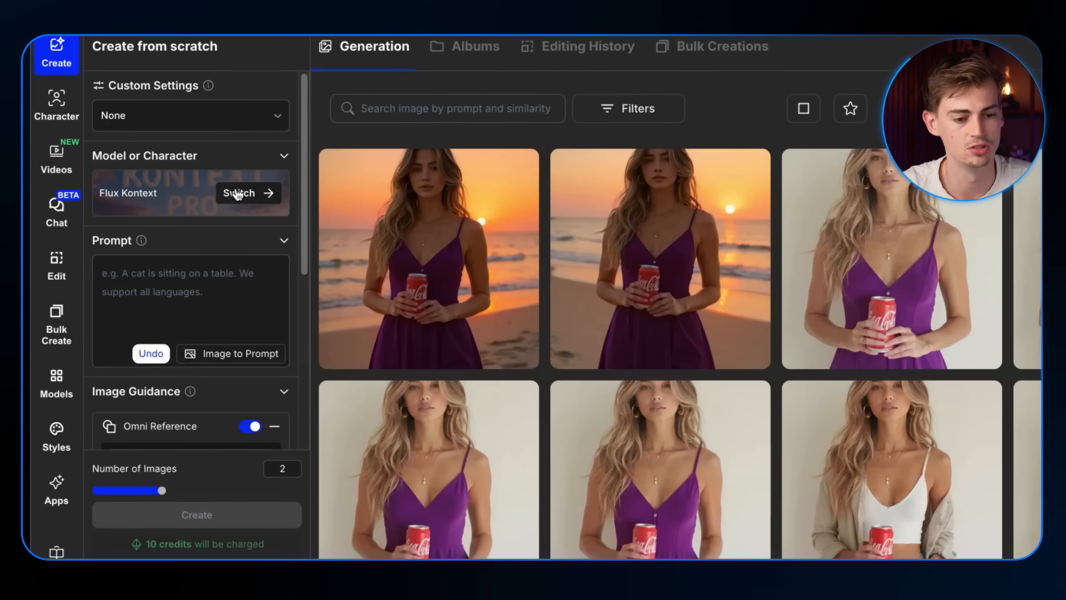
# Upload nasa-logo-png_seeklogo-97034.png from the Downloads folder as the Omni Reference image.
pyautogui.click(139, 297)
pyautogui.scroll(-2, 159, 396)
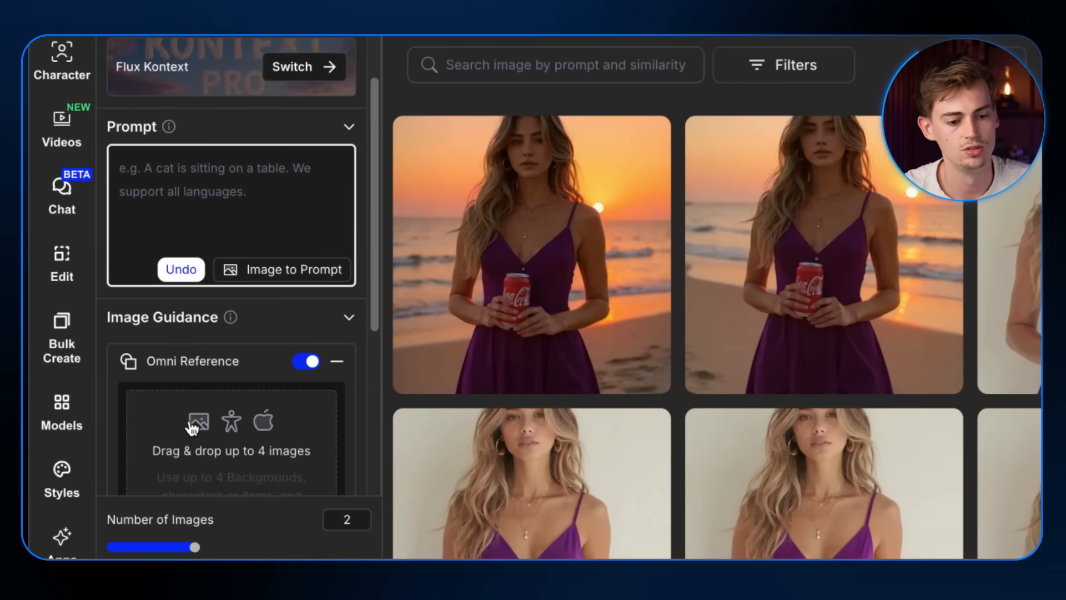
pyautogui.click(212, 447)
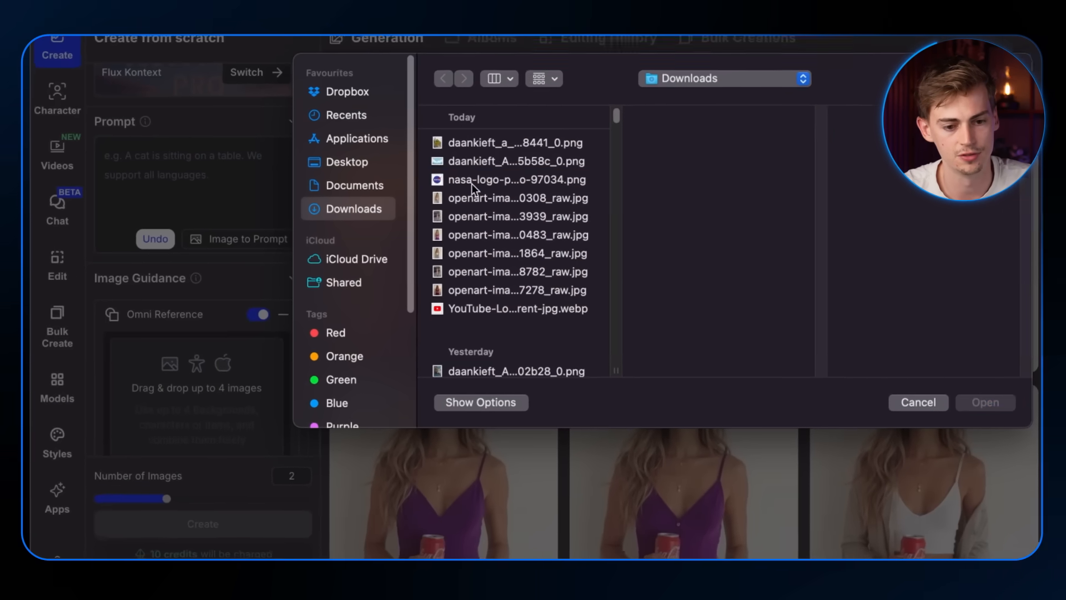
pyautogui.click(473, 181)
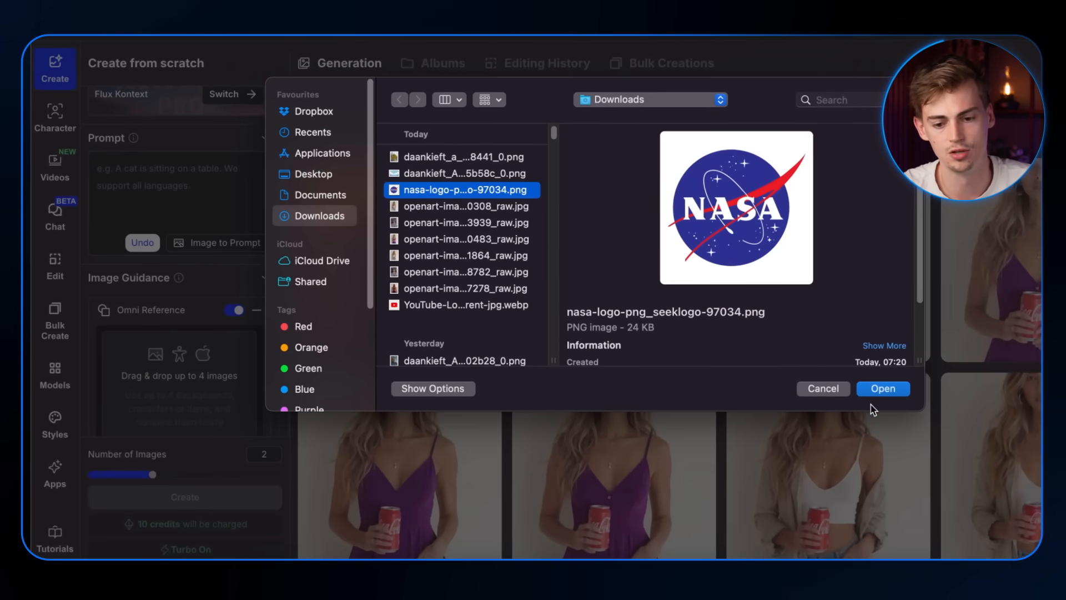
pyautogui.click(985, 402)
# Generate Square (1:1) images with the prompt "place this logo on a soda can with colorful abstract patterns".
pyautogui.click(193, 177)
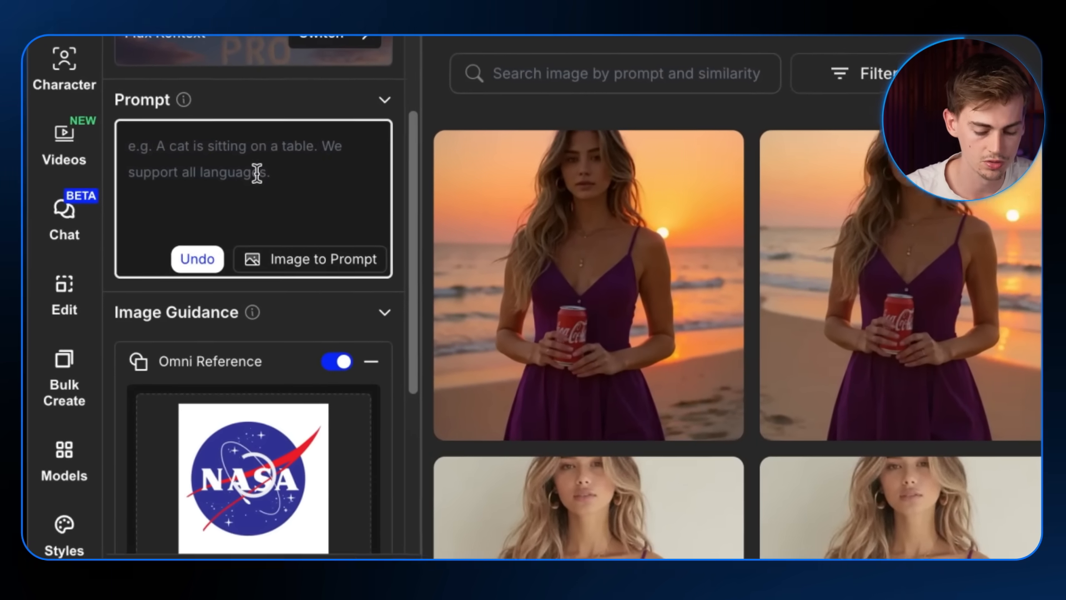
pyautogui.write('place this logo on a soda can with colorful abstract patterns')
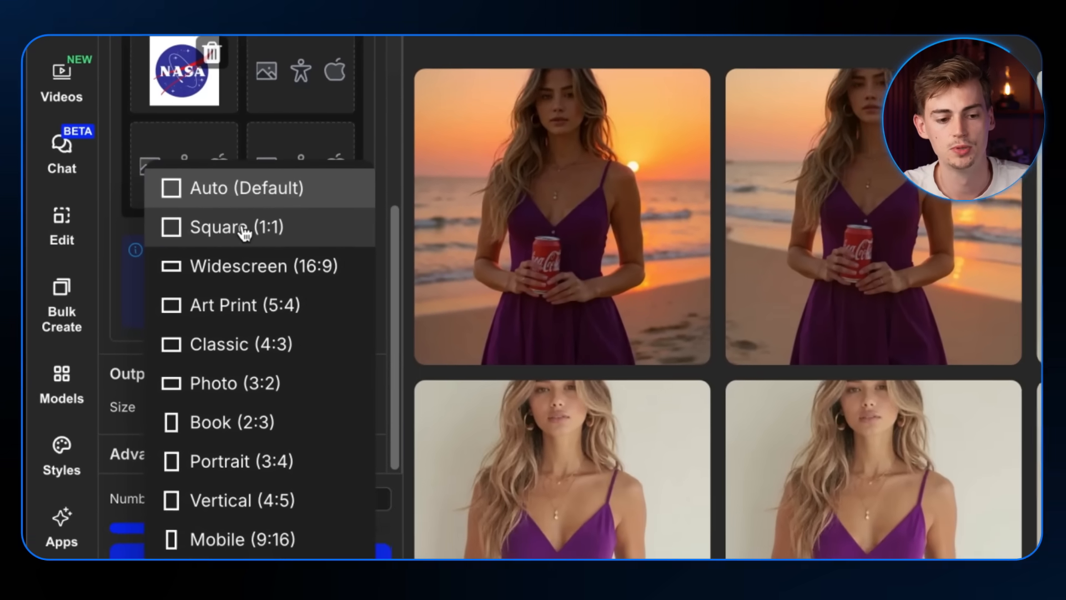
pyautogui.click(244, 295)
pyautogui.click(202, 504)
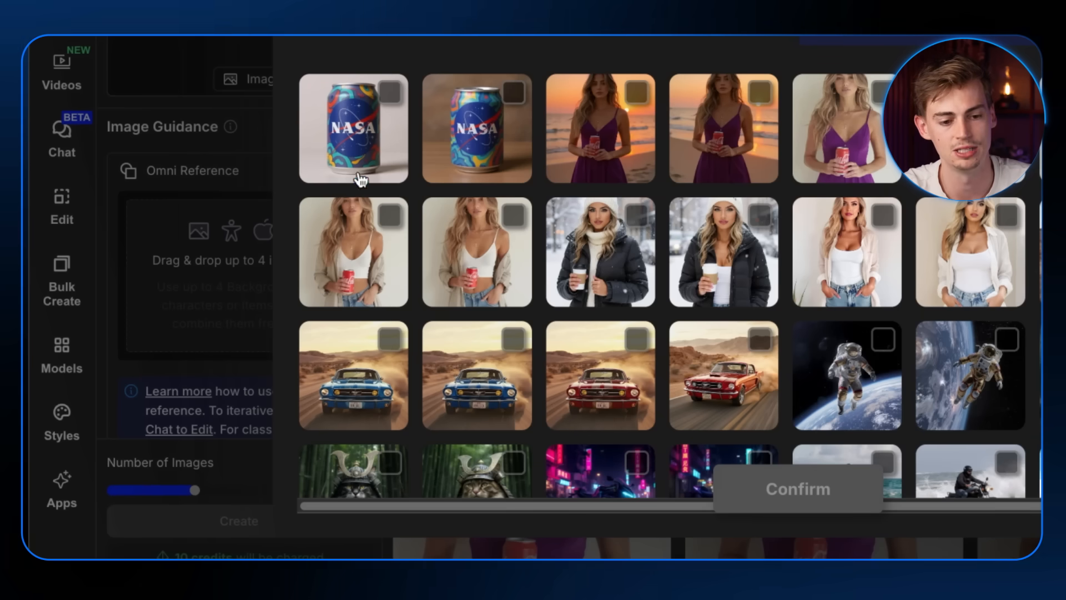
# Add the first NASA soda can image and an image of the woman in the white top from the history as Omni References.
pyautogui.click(364, 167)
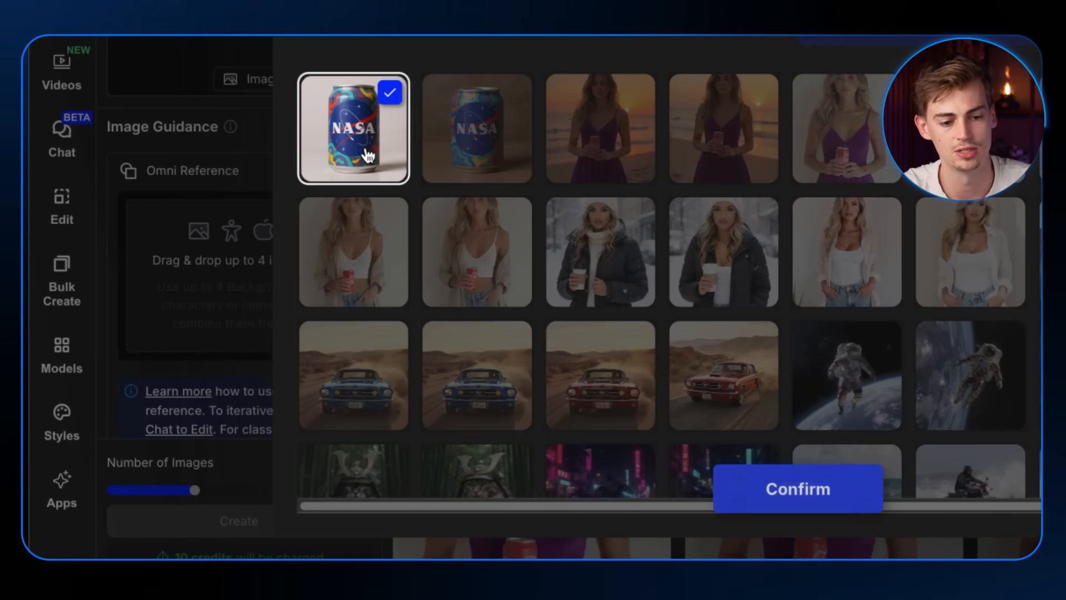
pyautogui.click(757, 496)
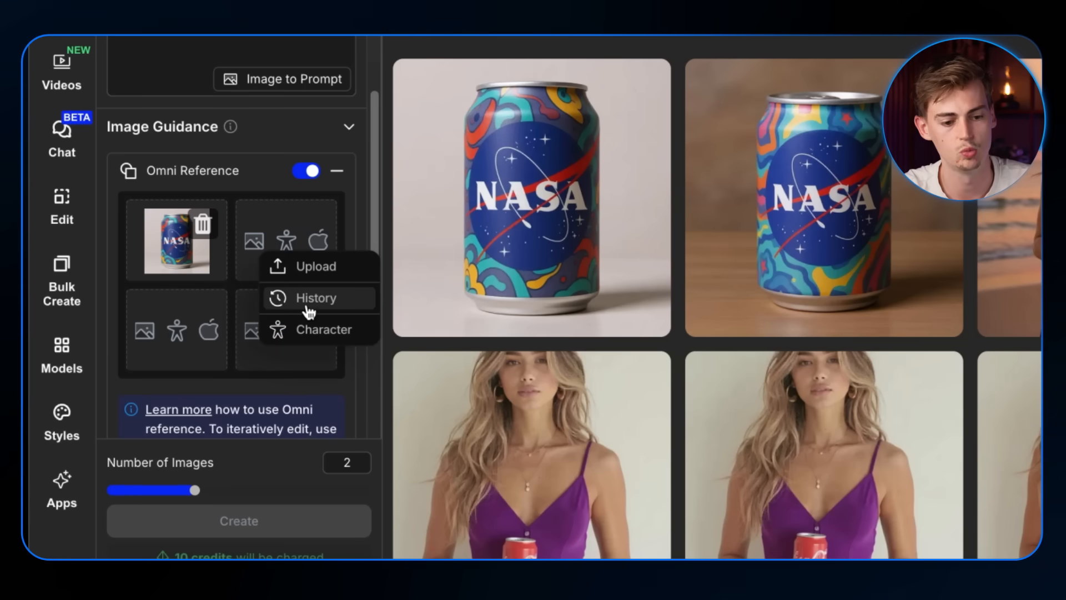
pyautogui.click(308, 309)
pyautogui.scroll(-15, 684, 291)
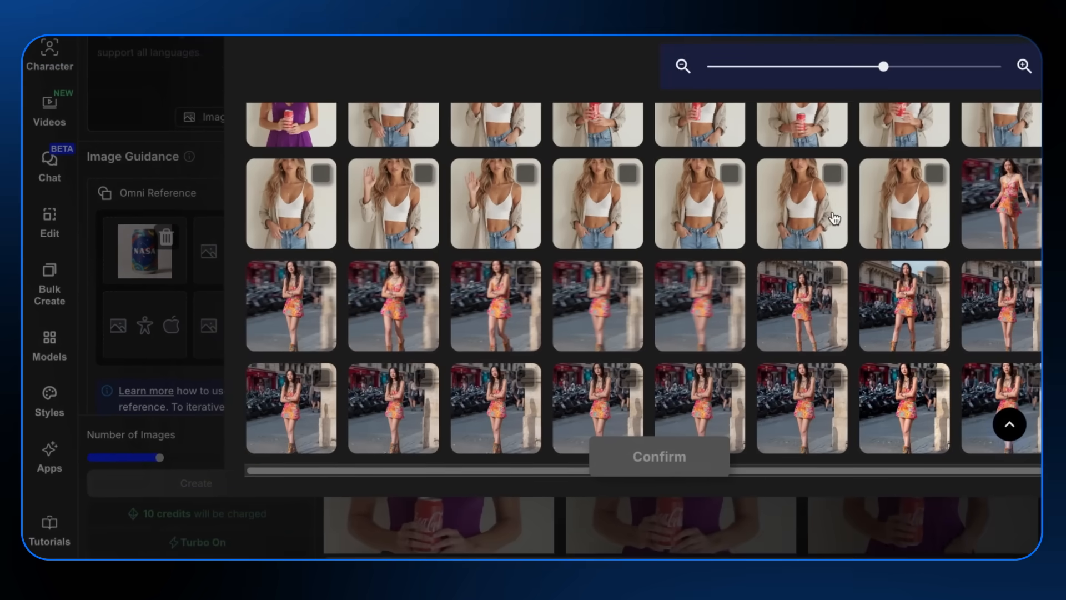
pyautogui.click(824, 224)
pyautogui.click(650, 455)
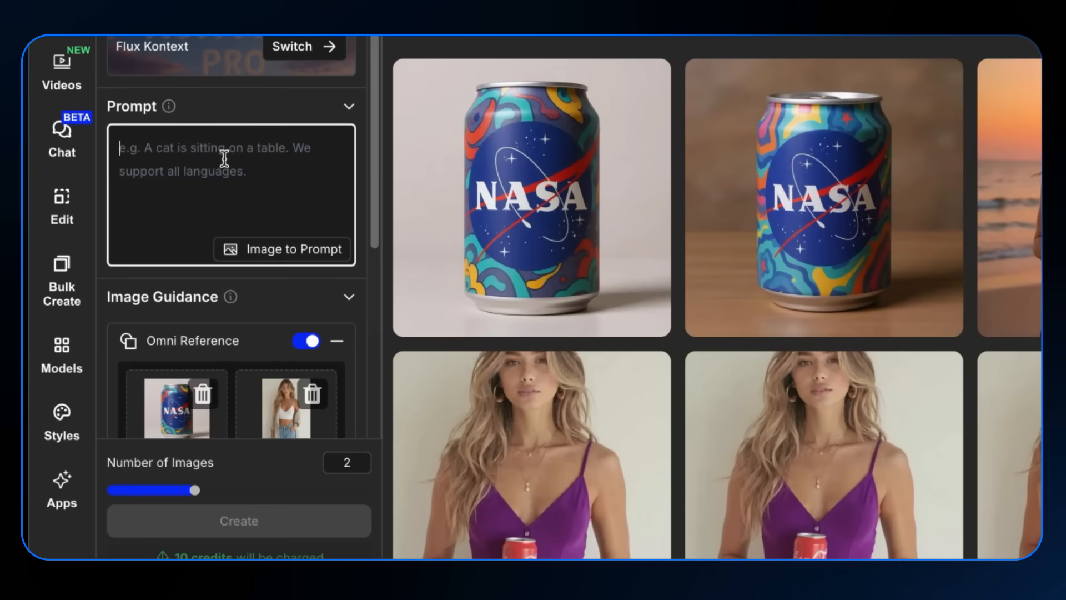
# Enter the prompt "a female model holds the can of soda in front of her. Heavy focus on the can, motion blur on the background".
pyautogui.write('a female model holds the can of soda in front of her. Heavy focus on the can, motion blur on the background')
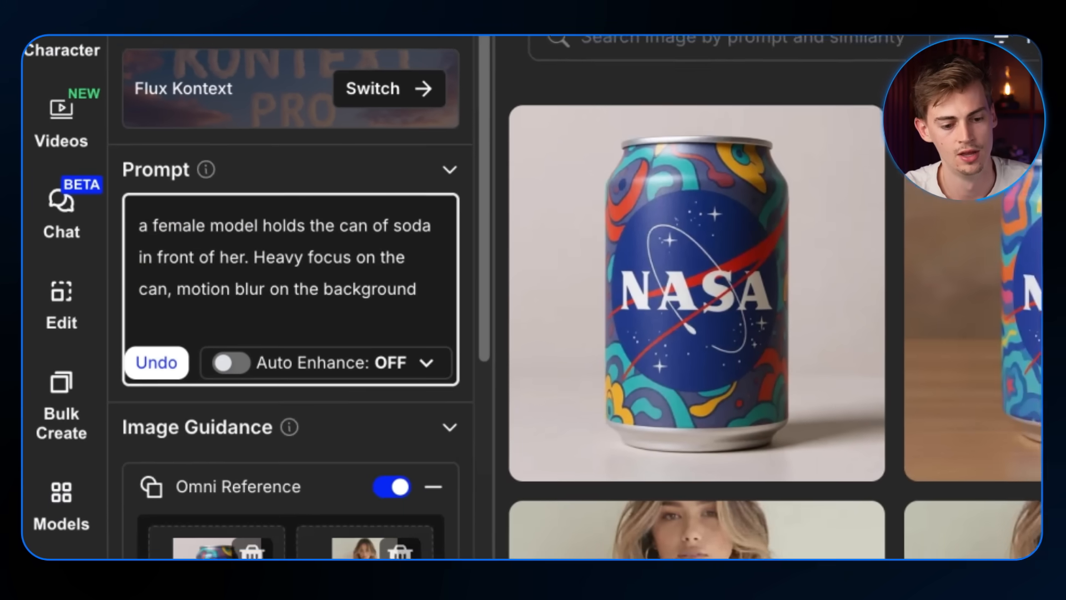
# Generate two Portrait (3:4) images of the model with the can and view both results enlarged.
pyautogui.click(195, 514)
pyautogui.click(593, 334)
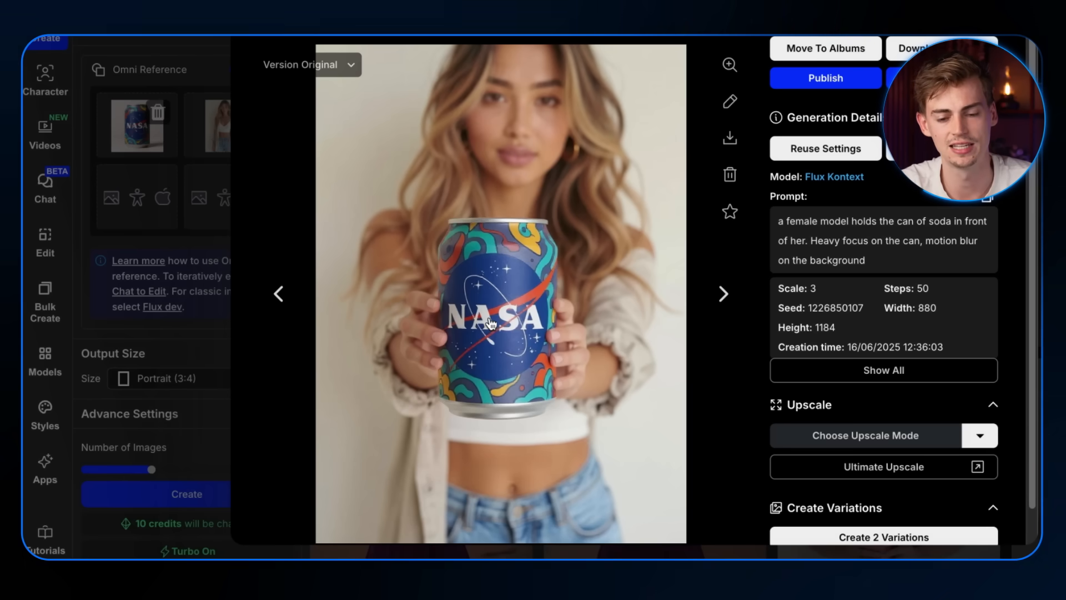
pyautogui.press('Escape')
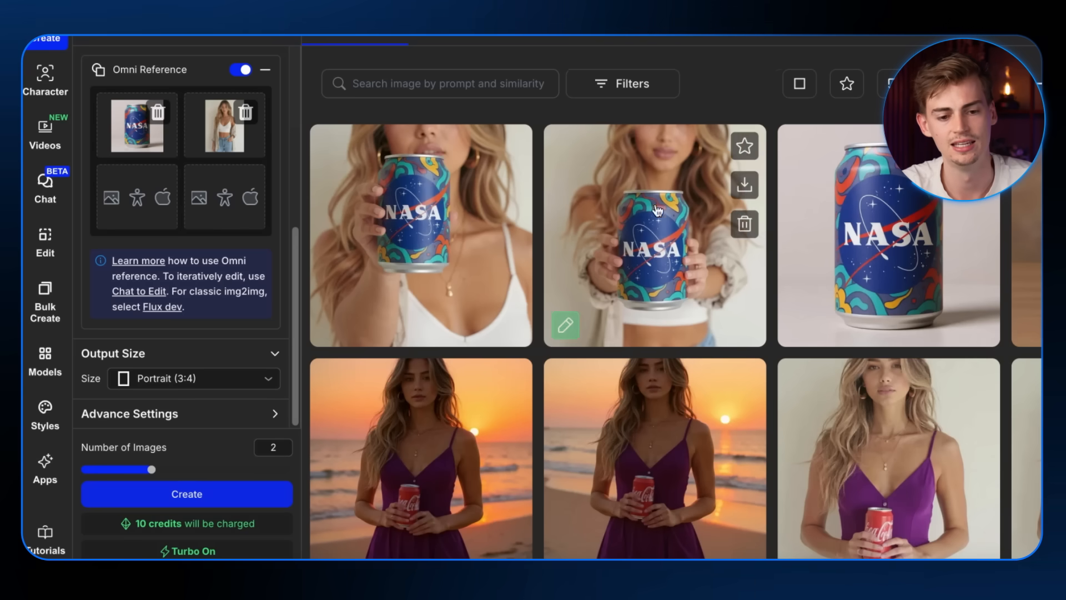
pyautogui.click(469, 285)
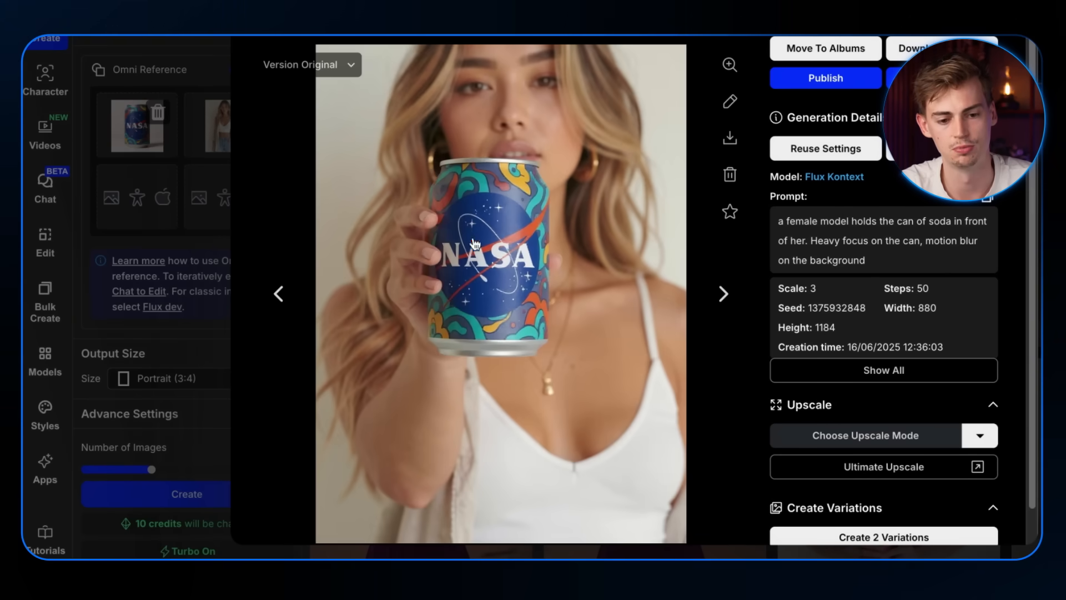
pyautogui.press('Escape')
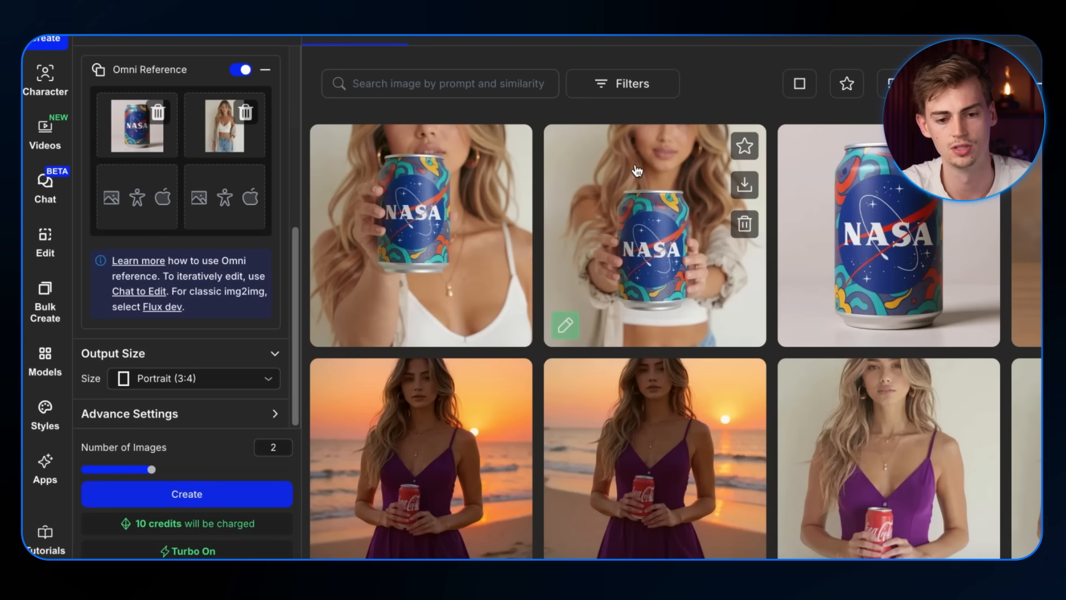
# Use the image of the woman holding the NASA can with both hands as the Image to Video source.
pyautogui.click(632, 201)
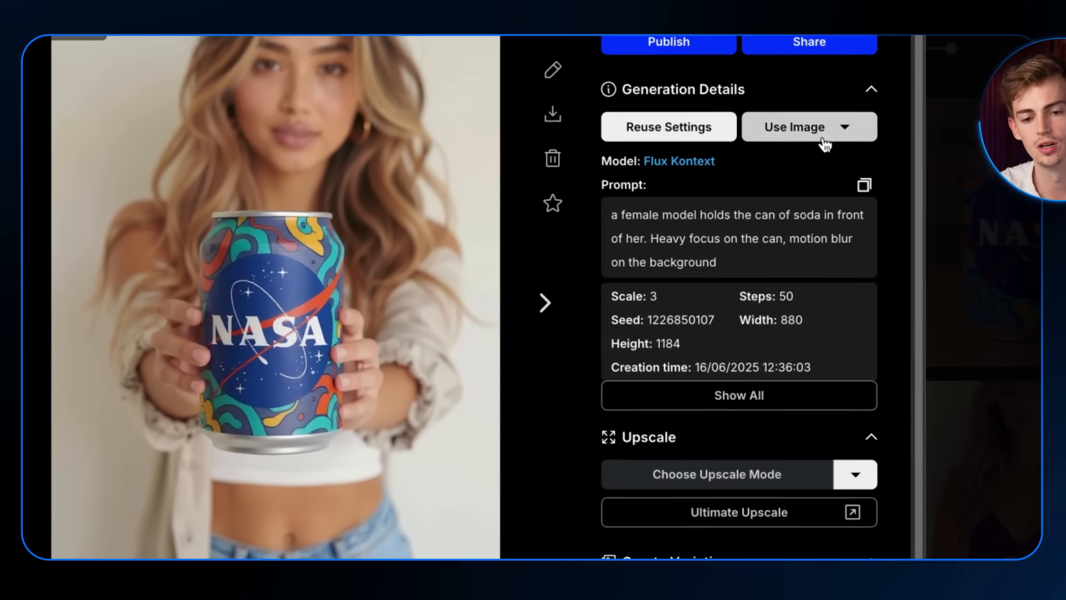
pyautogui.click(831, 146)
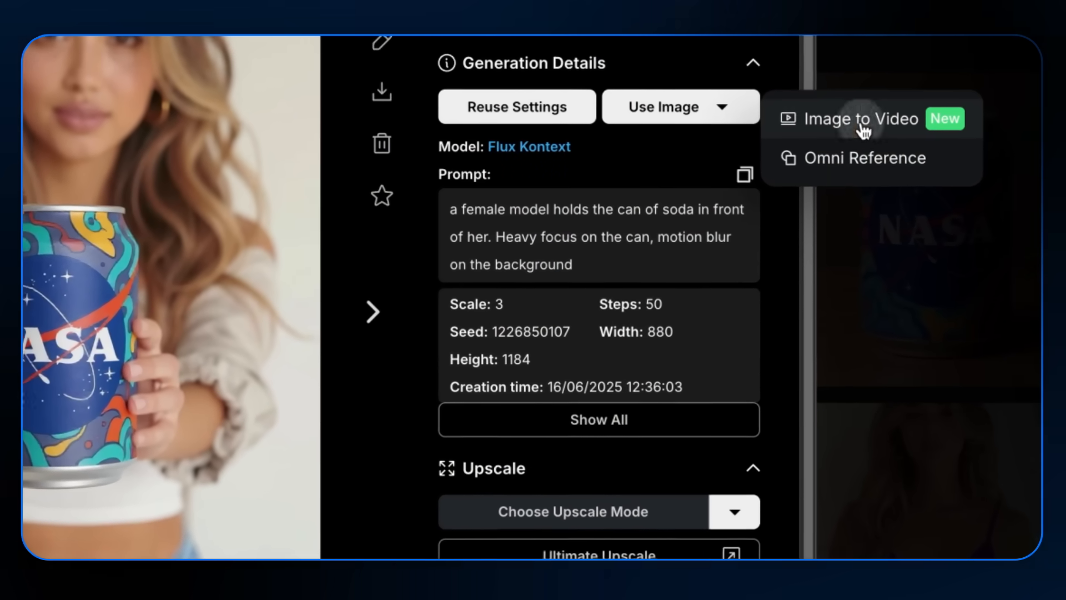
pyautogui.click(862, 127)
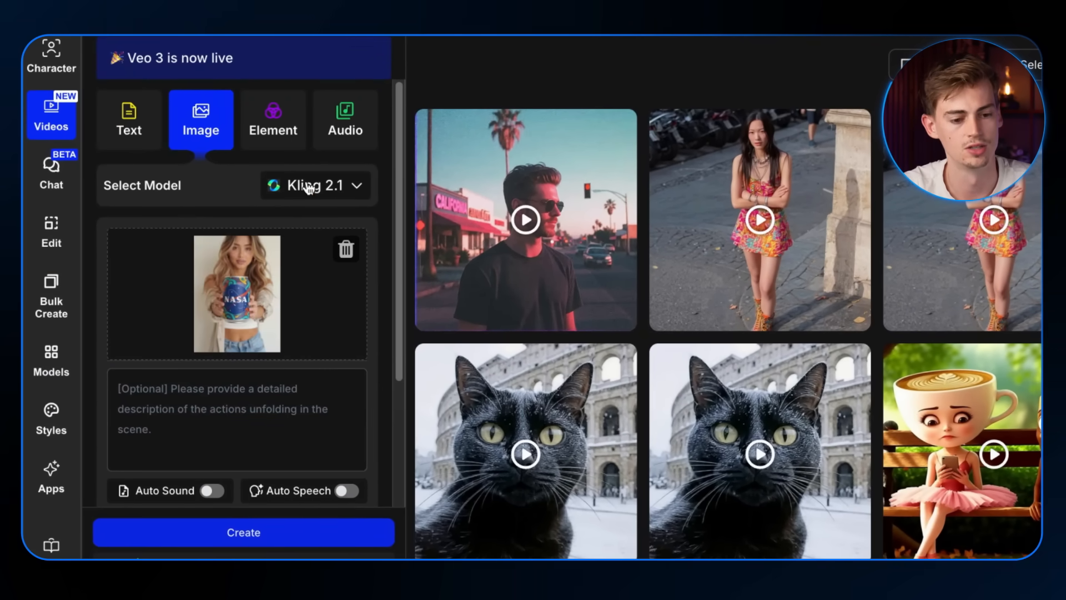
# Try Veo3 as the video model and switch back to Kling 2.1.
pyautogui.click(309, 186)
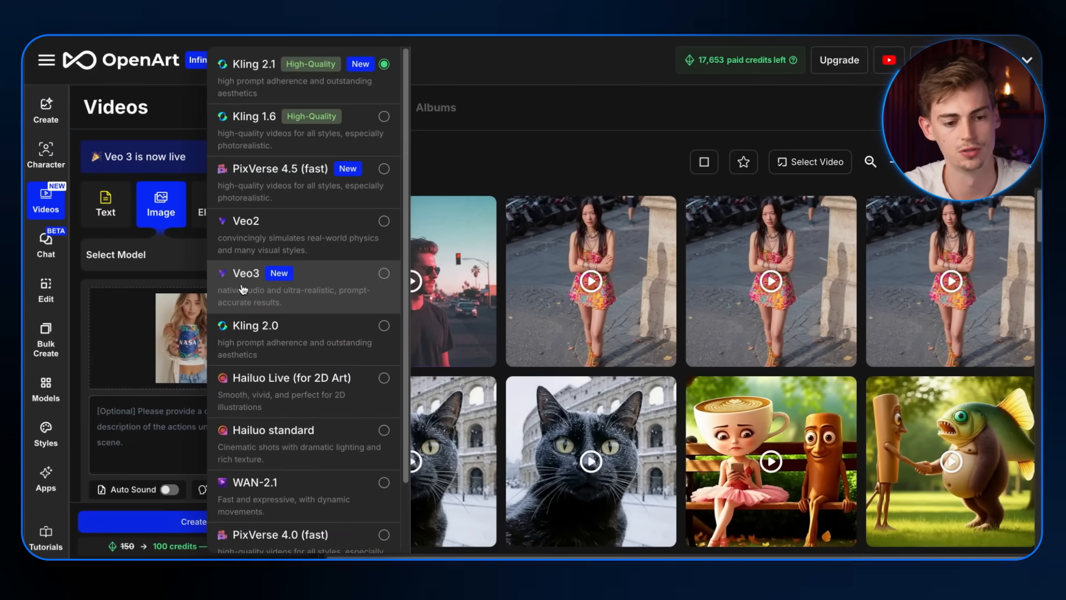
pyautogui.click(233, 272)
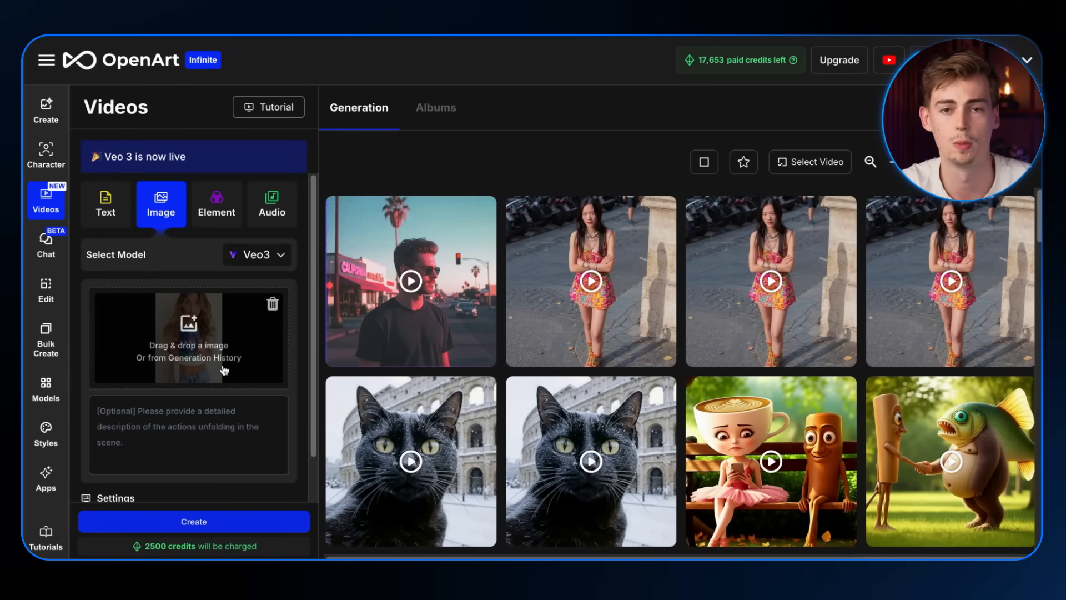
pyautogui.click(256, 261)
pyautogui.click(286, 78)
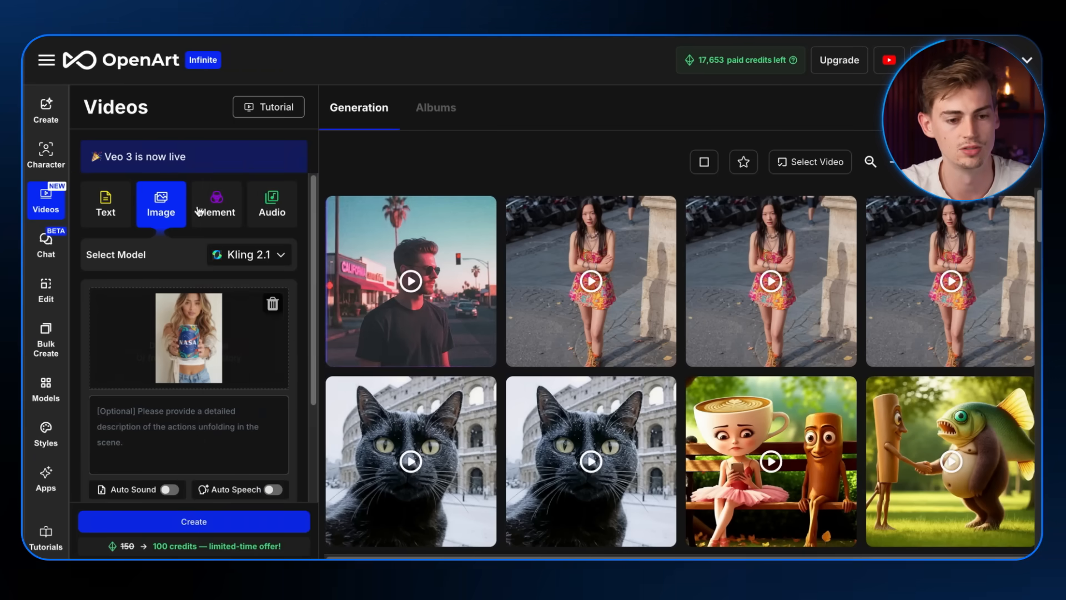
# Generate a 5s video in Pro quality mode with the prompt "zoom in on the can of soda, handheld shot".
pyautogui.scroll(-3, 213, 333)
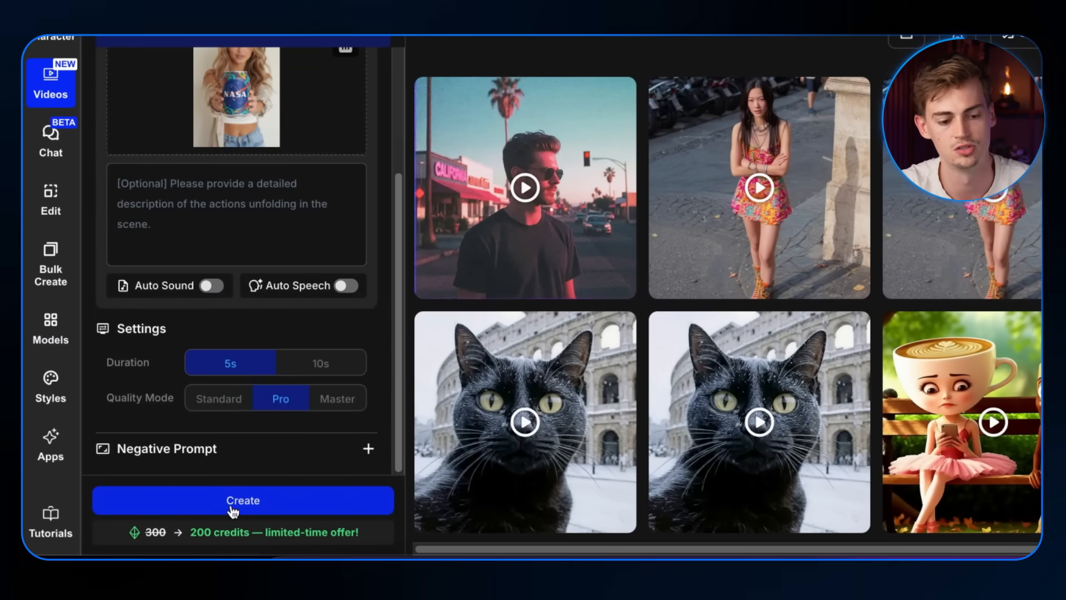
pyautogui.scroll(3, 241, 203)
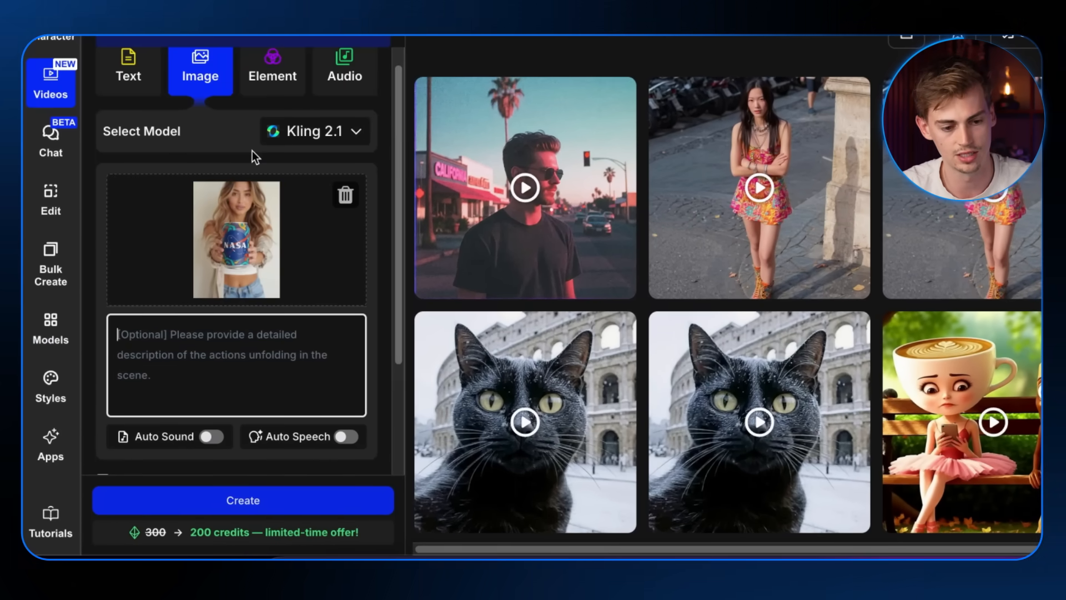
pyautogui.click(199, 513)
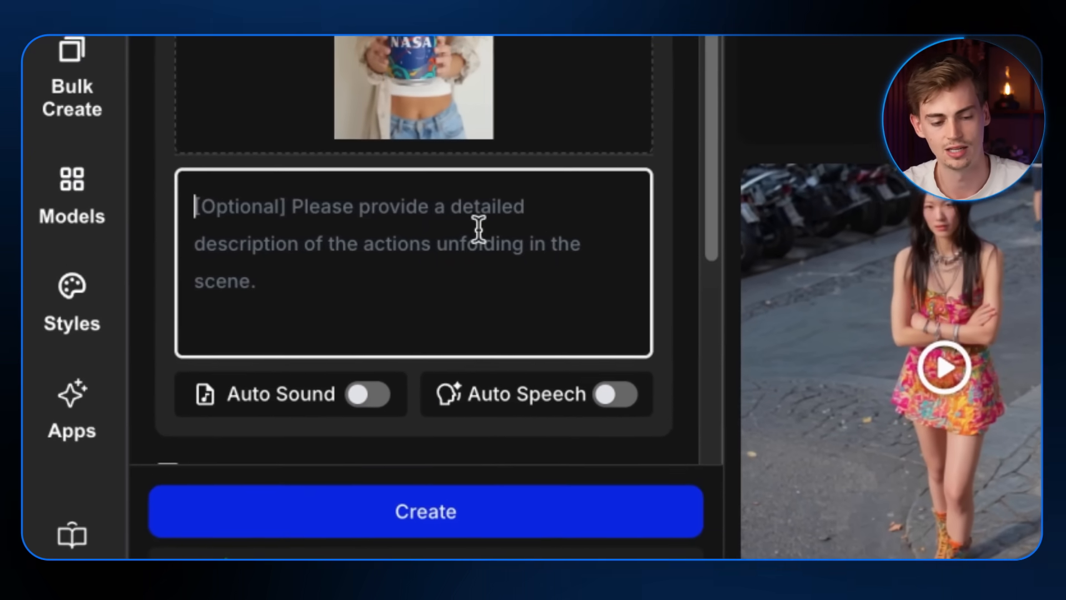
pyautogui.click(498, 217)
pyautogui.write('zoom in')
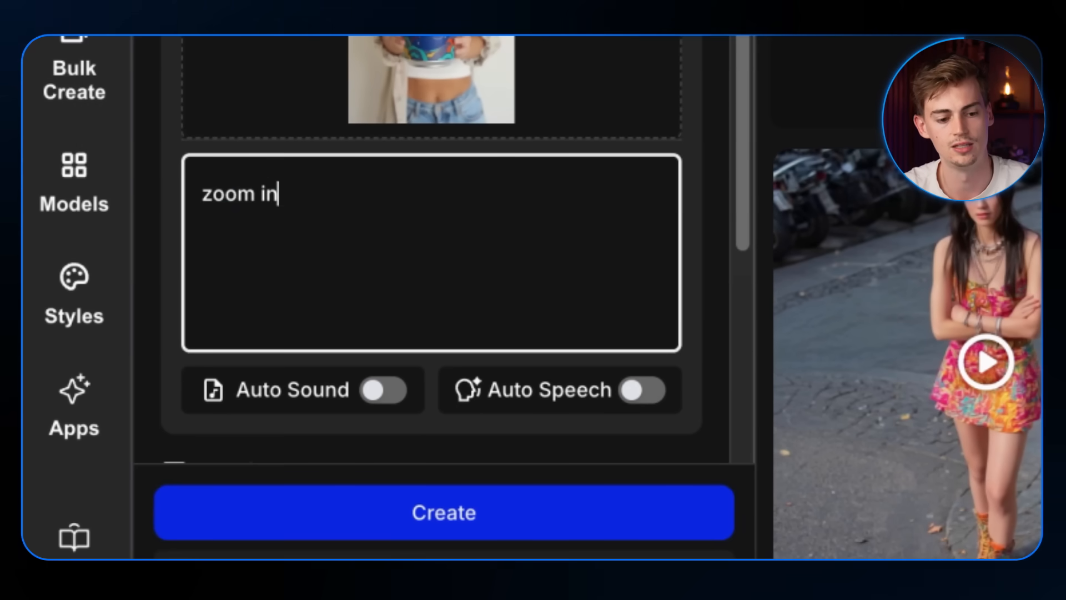
pyautogui.write(', handheld shot')
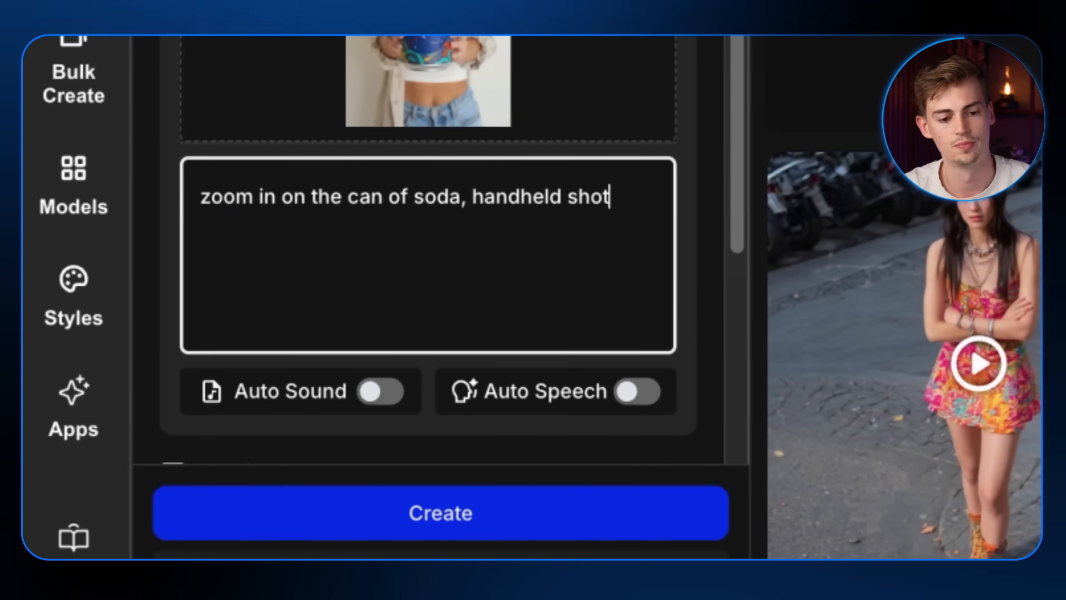
pyautogui.click(445, 489)
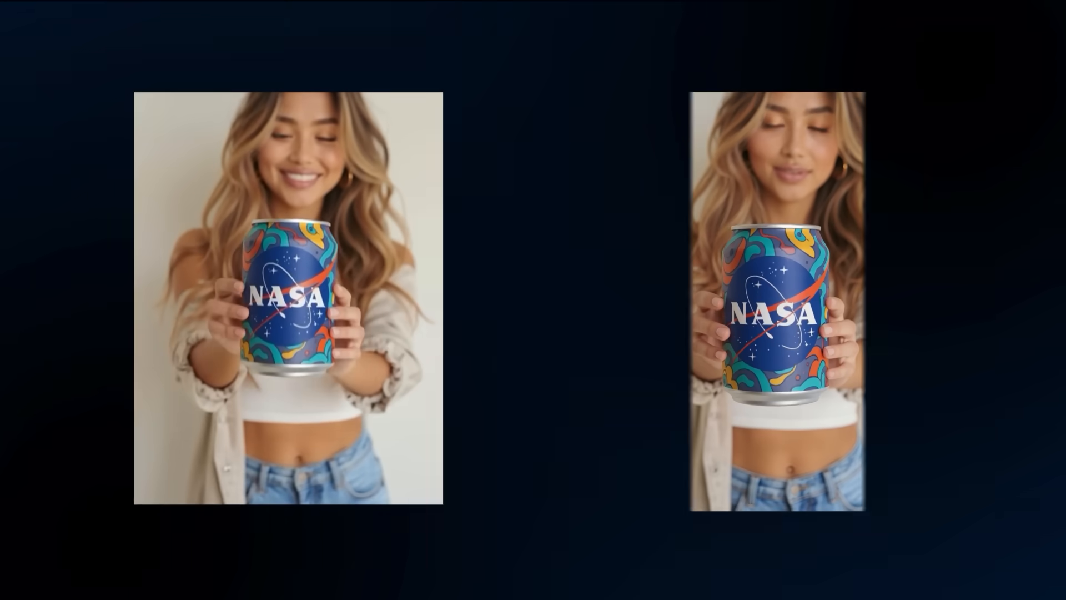